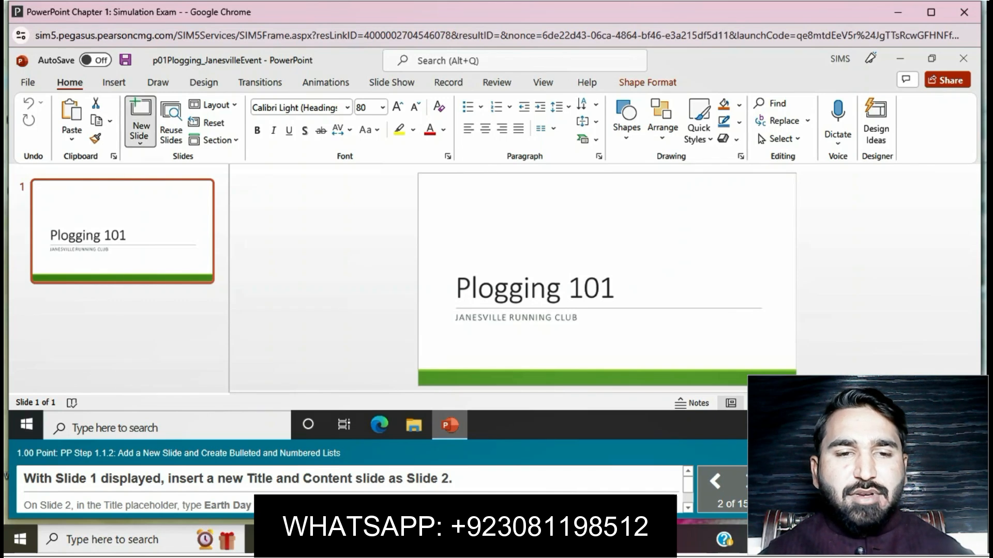
- Insert a Title and Content slide as Slide 2 and enter the title Earth Day "Plogging" Fun Run
left_click(139, 135)
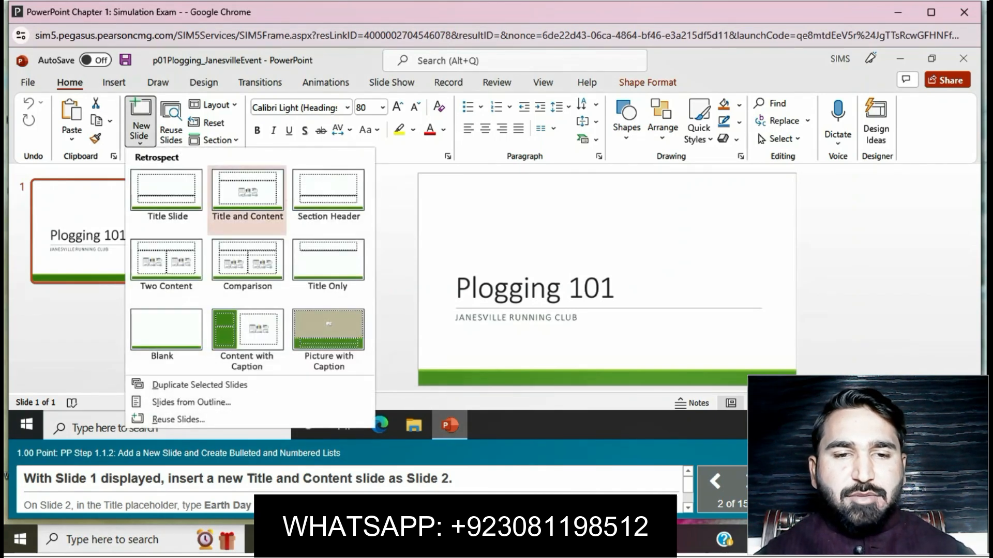
left_click(248, 191)
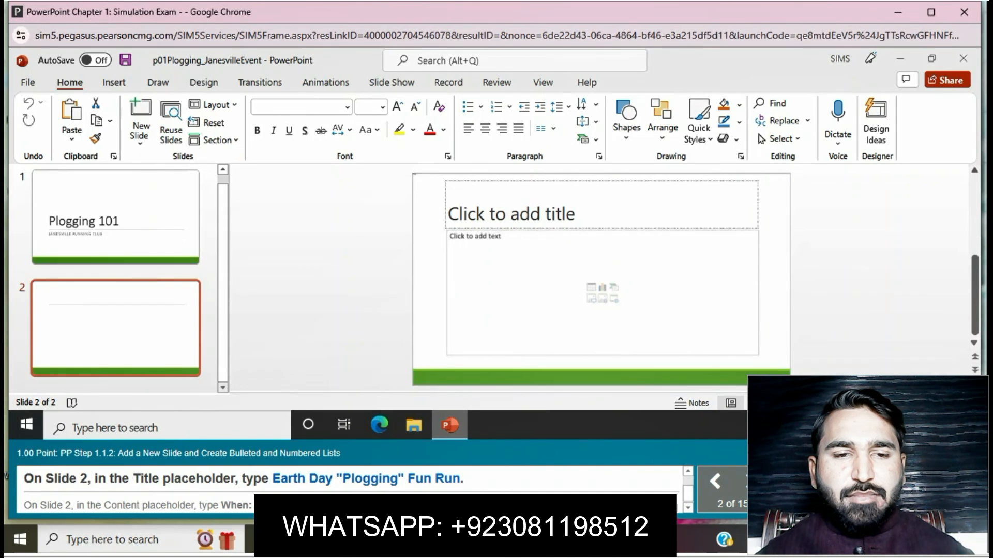
left_click(602, 214)
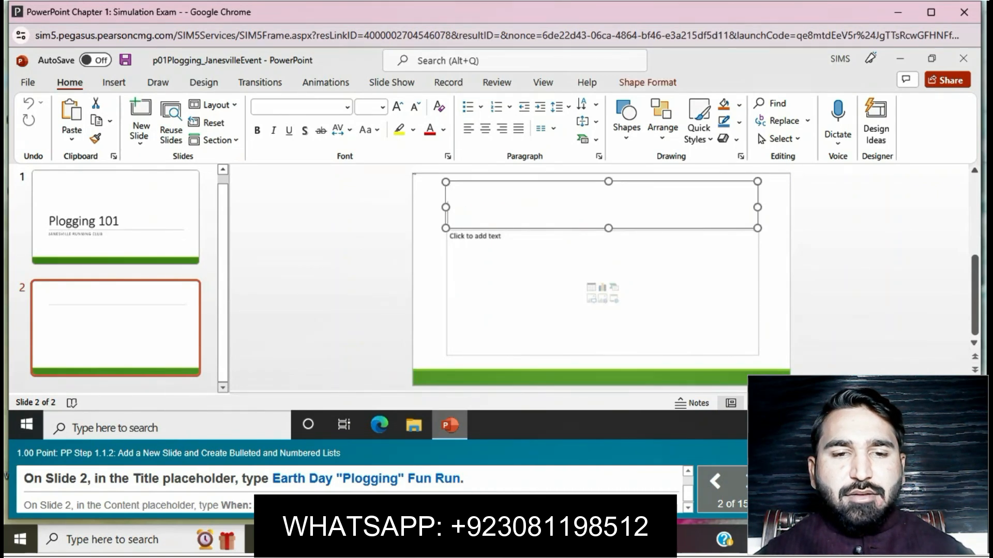
type("Earth")
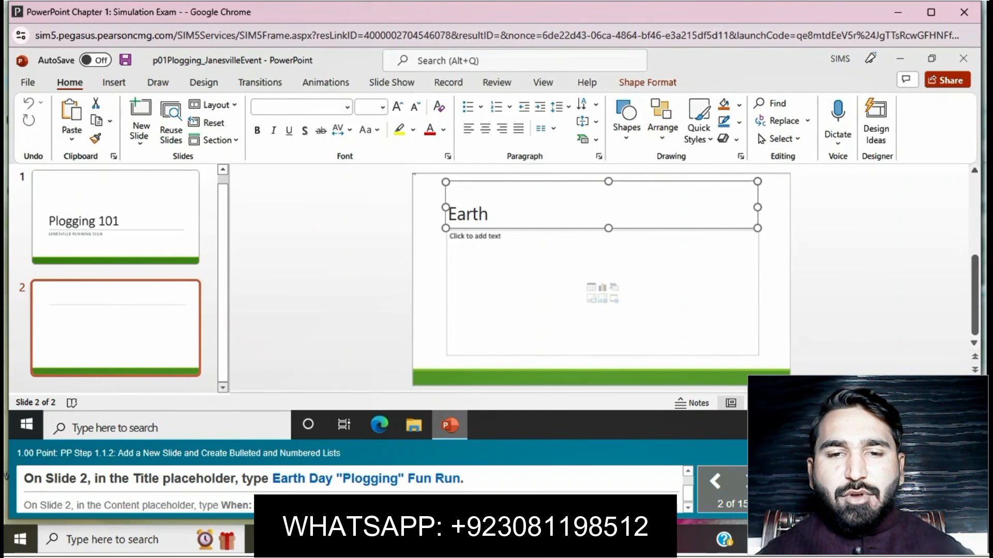
type(" Day ")
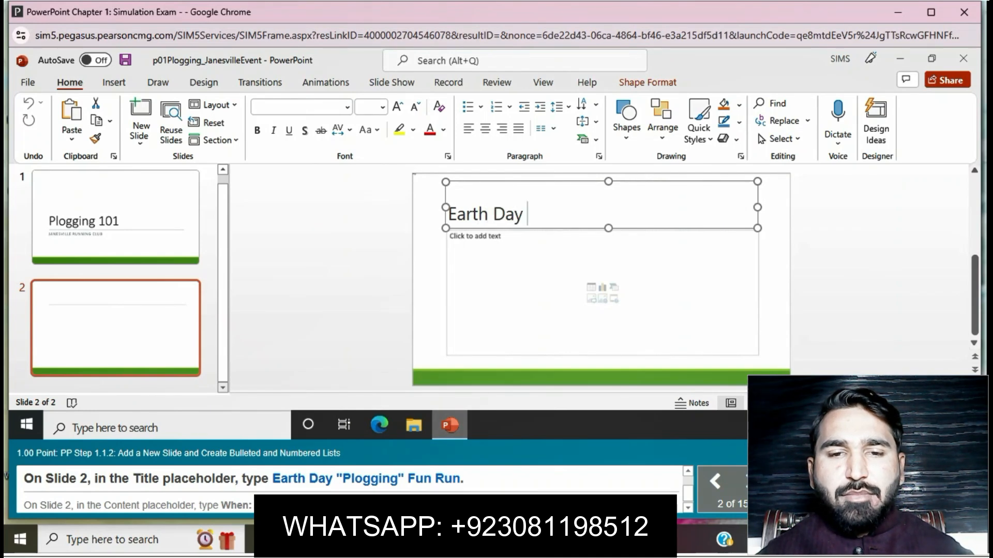
type("\"")
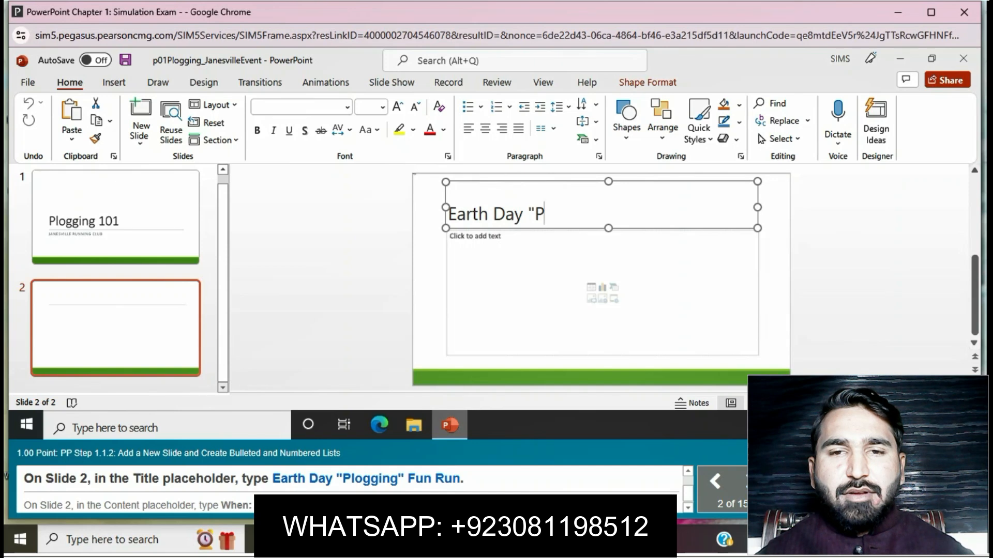
type("Plogging\" Fun")
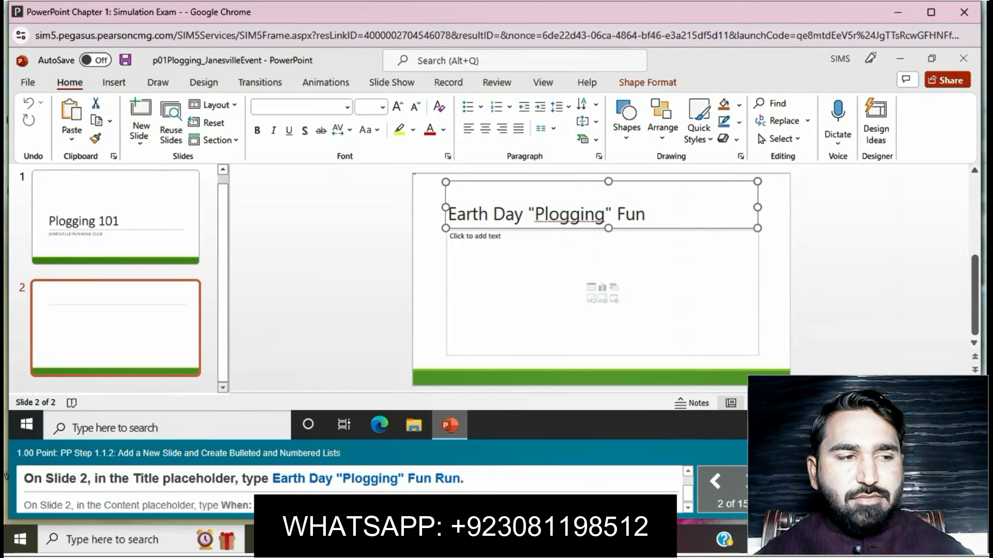
type("Run")
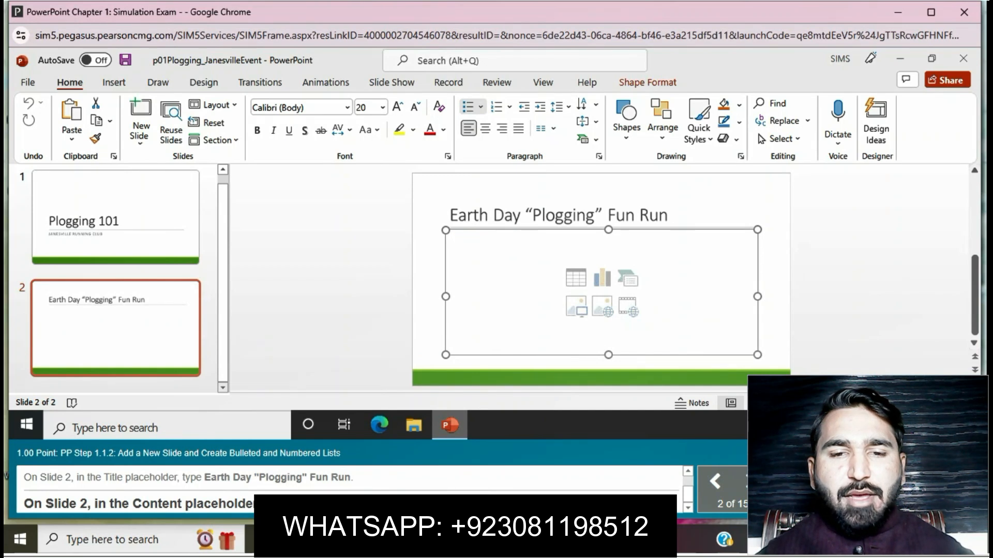
type("Whe")
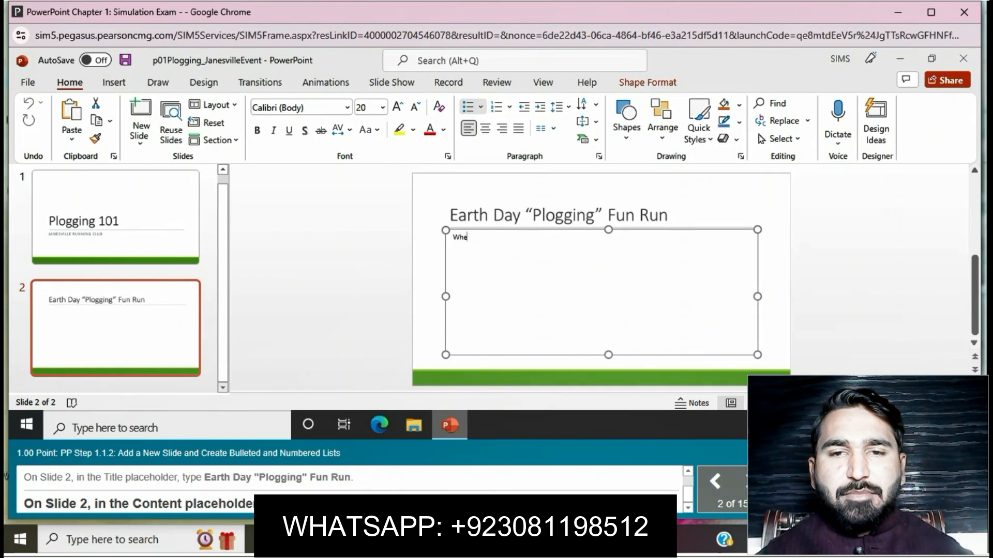
type("n: Apr")
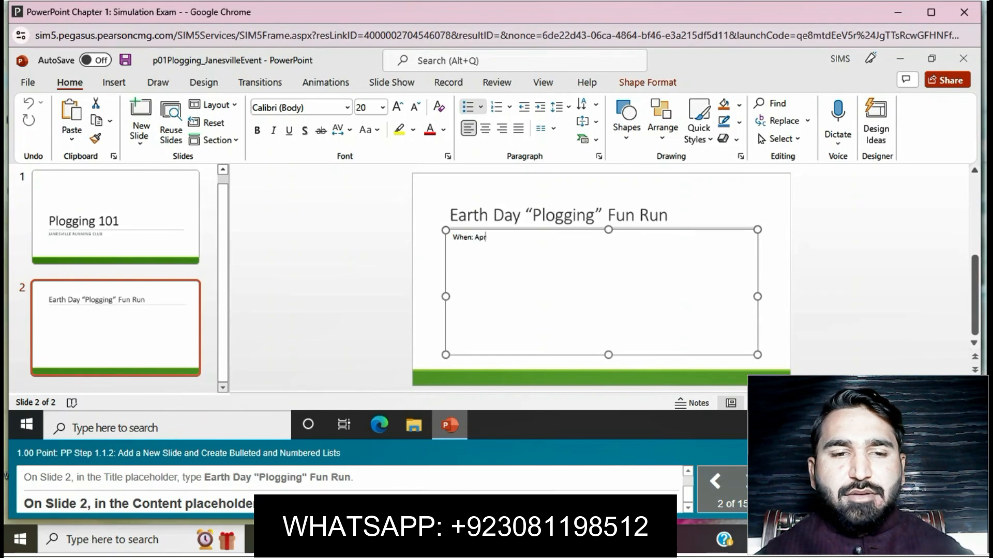
type("il 22")
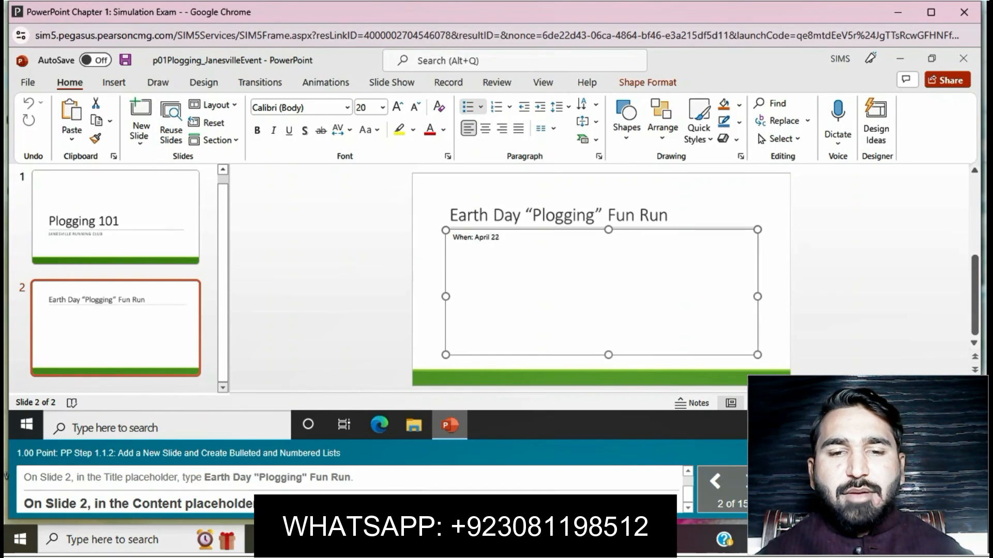
type(" - 8 a.m")
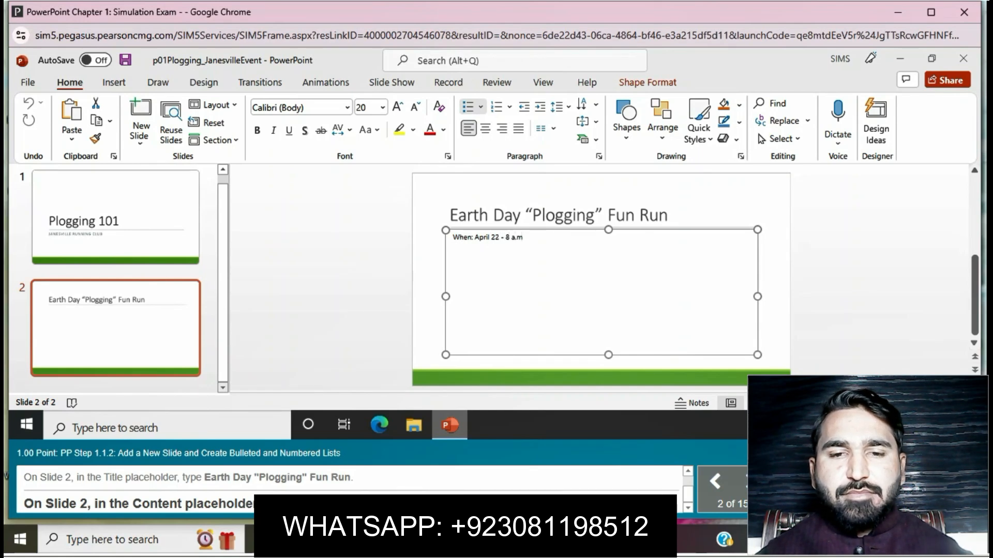
type("/")
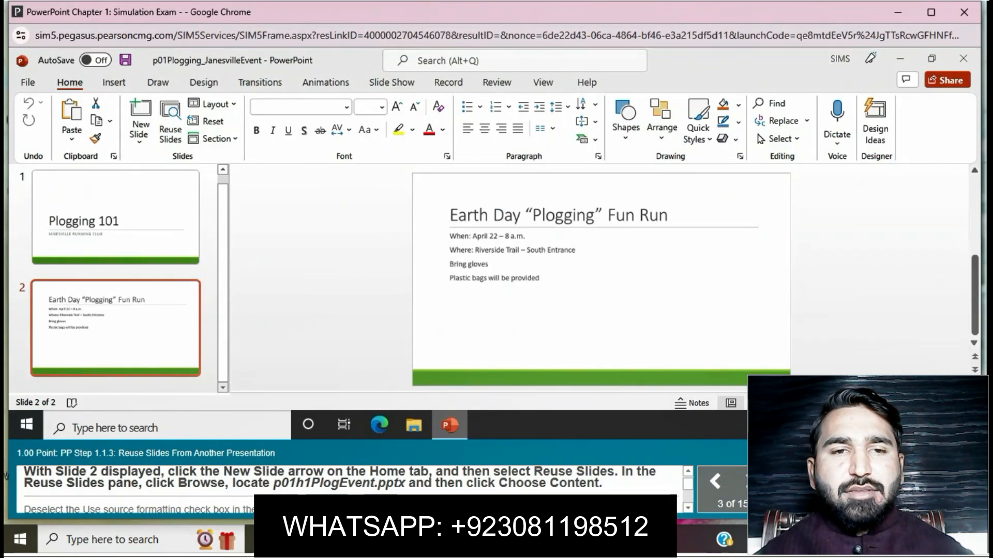
- Start reusing slides after Slide 2 and choose p01h1PlogEvent.pptx from Documents as the source presentation
left_click(140, 141)
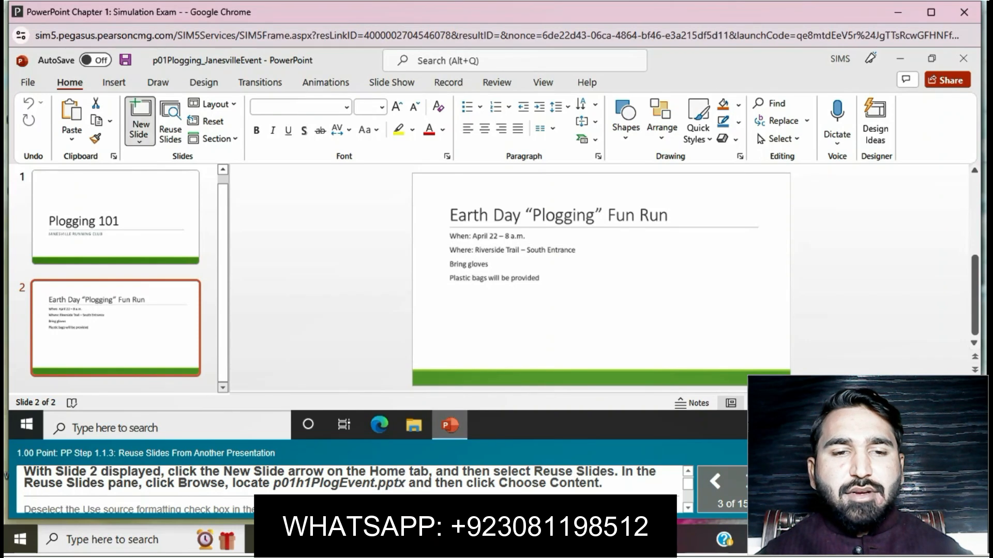
left_click(179, 417)
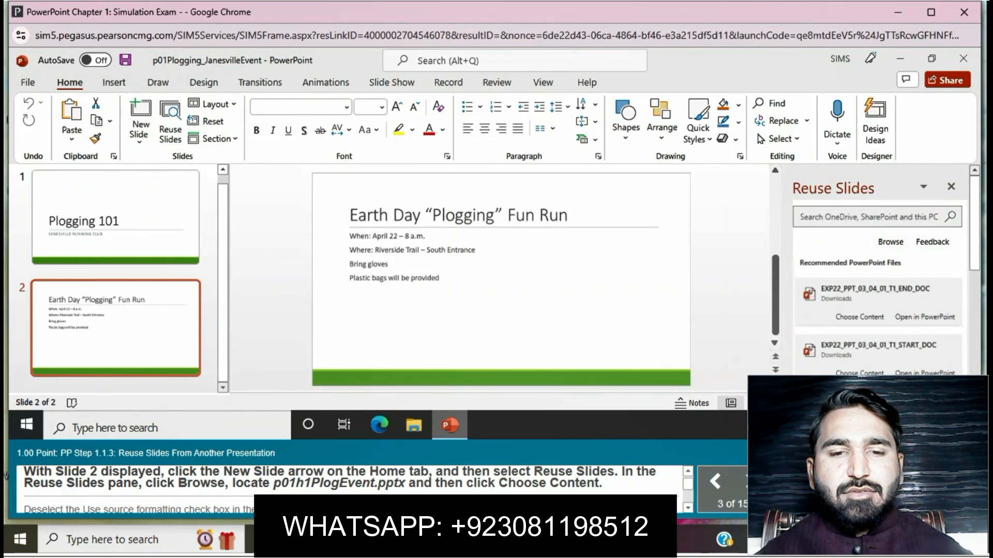
left_click(891, 241)
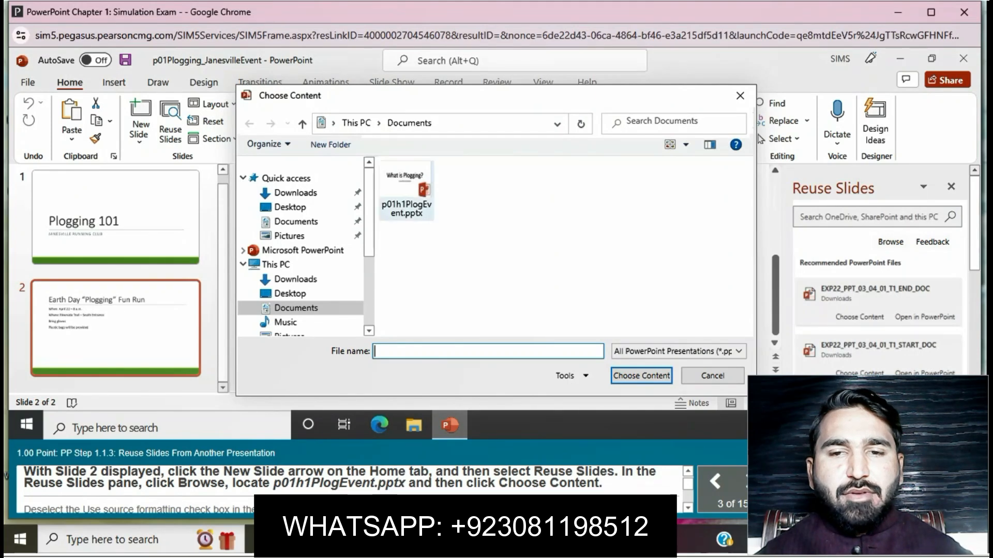
left_click(406, 193)
left_click(641, 376)
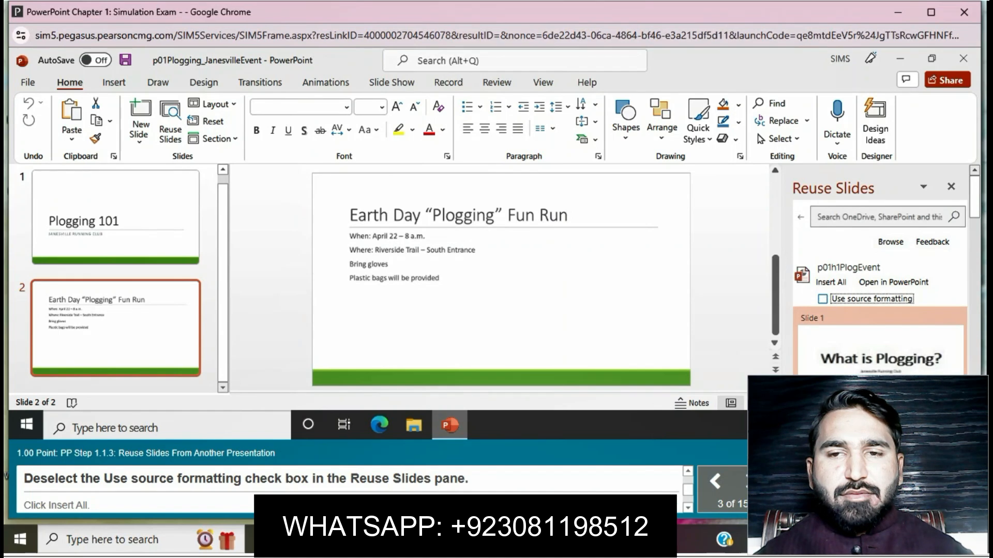
- Insert all slides from p01h1PlogEvent without source formatting and close the Reuse Slides pane
left_click(823, 299)
left_click(831, 265)
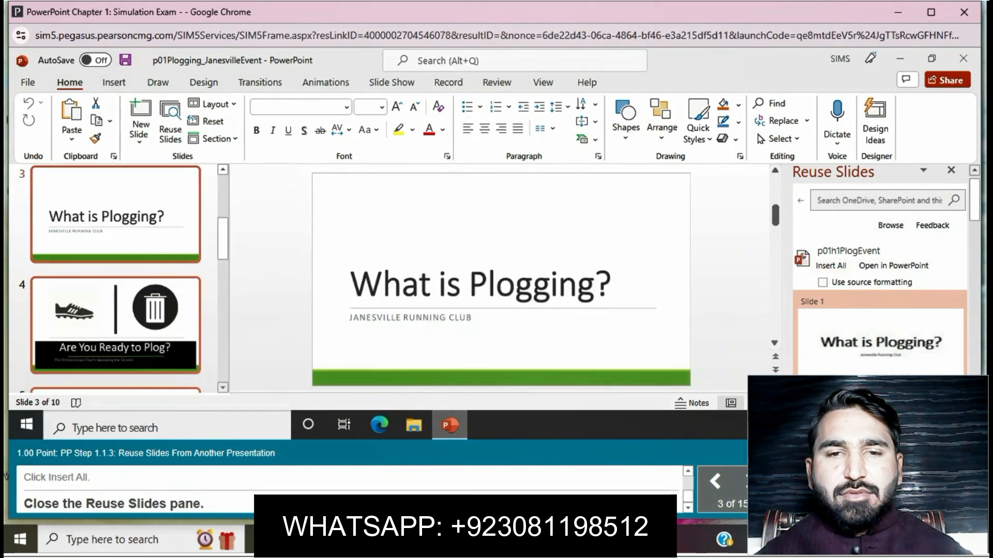
left_click(950, 170)
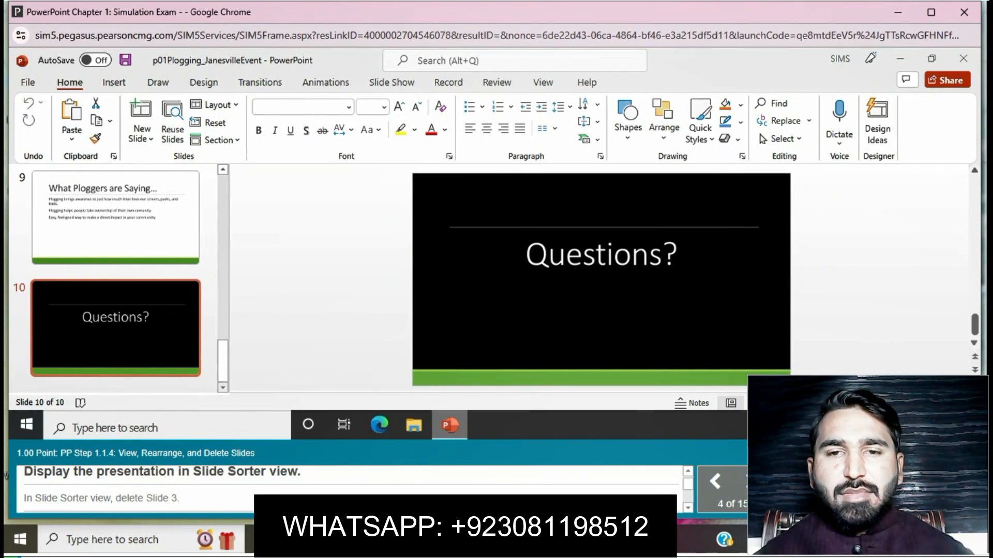
- Display the presentation in Slide Sorter view and delete Slide 3, "What is Plogging?"
left_click(543, 83)
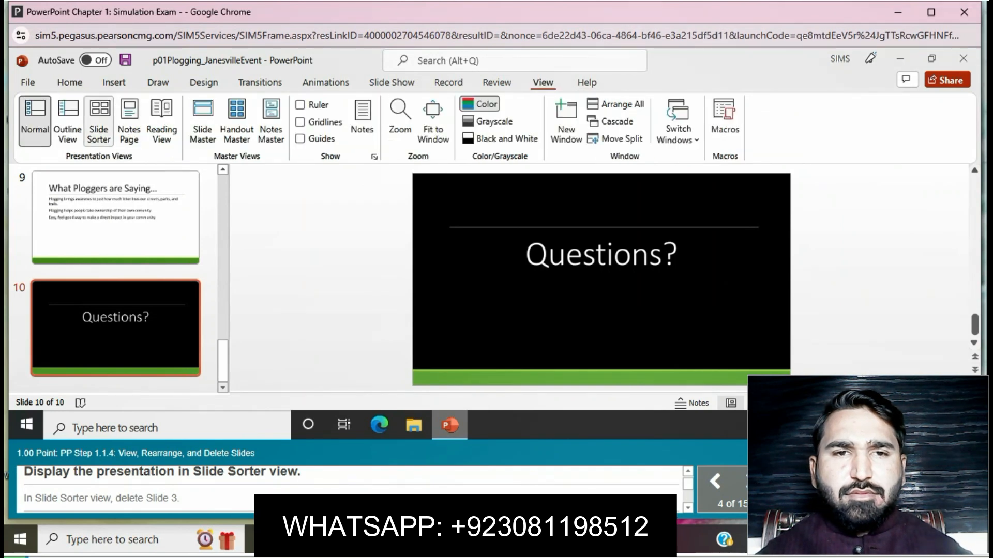
left_click(99, 124)
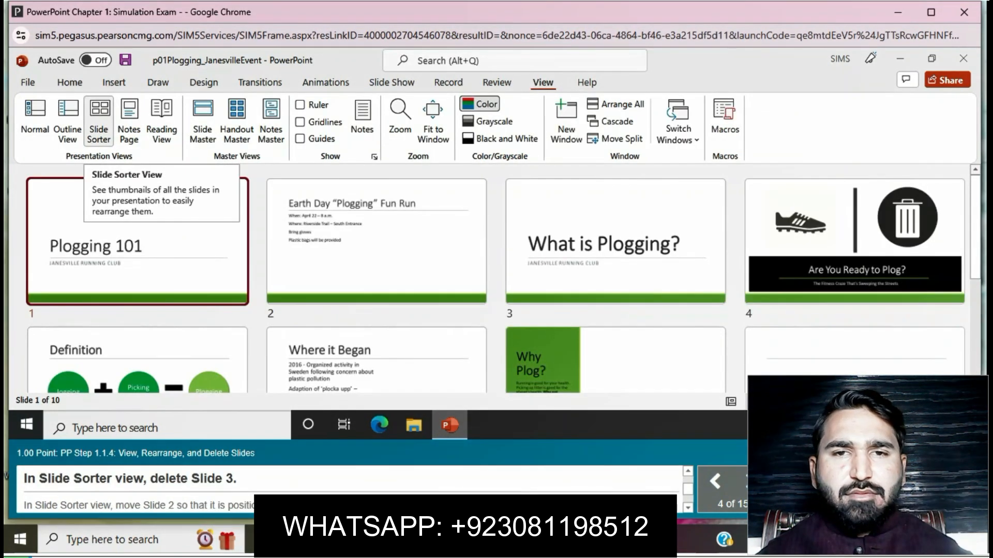
left_click(628, 226)
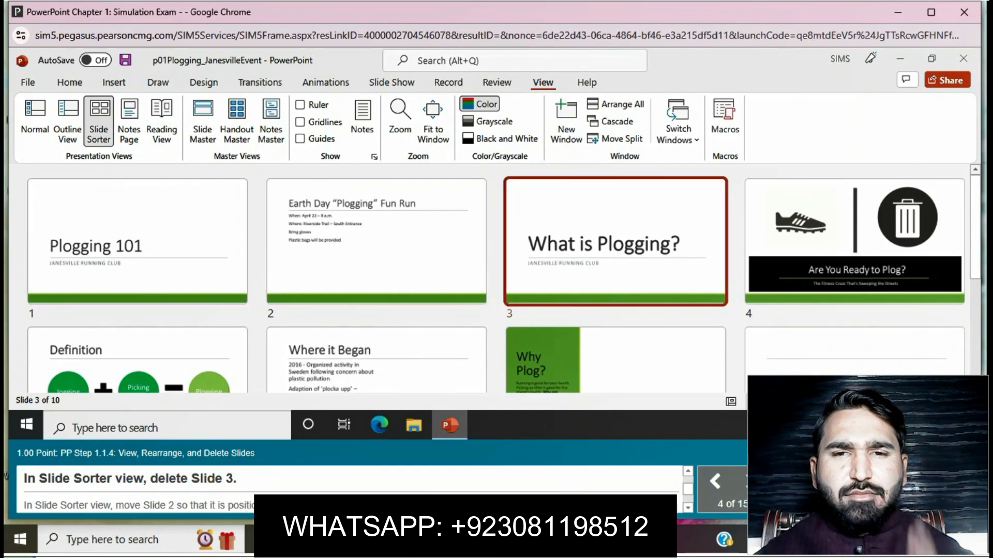
right_click(629, 226)
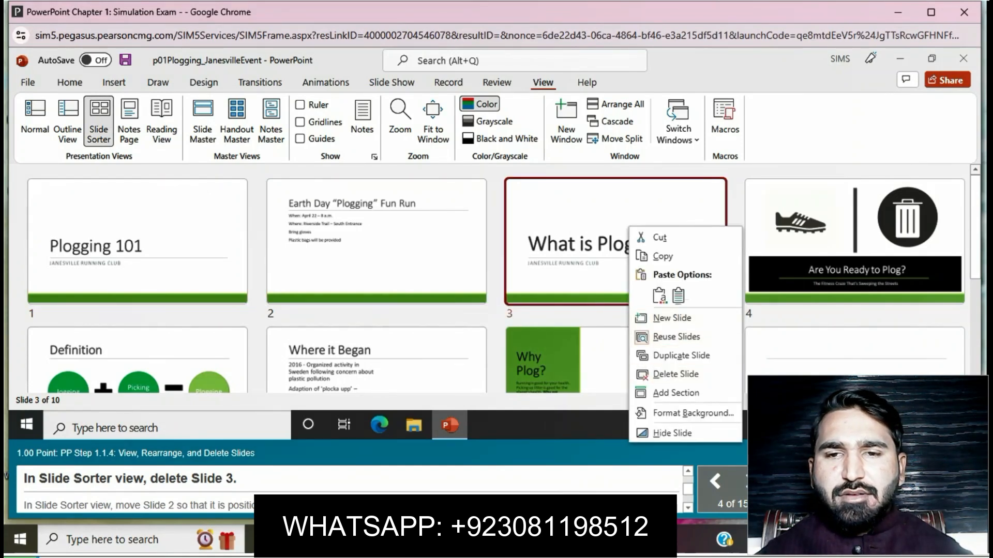
left_click(676, 374)
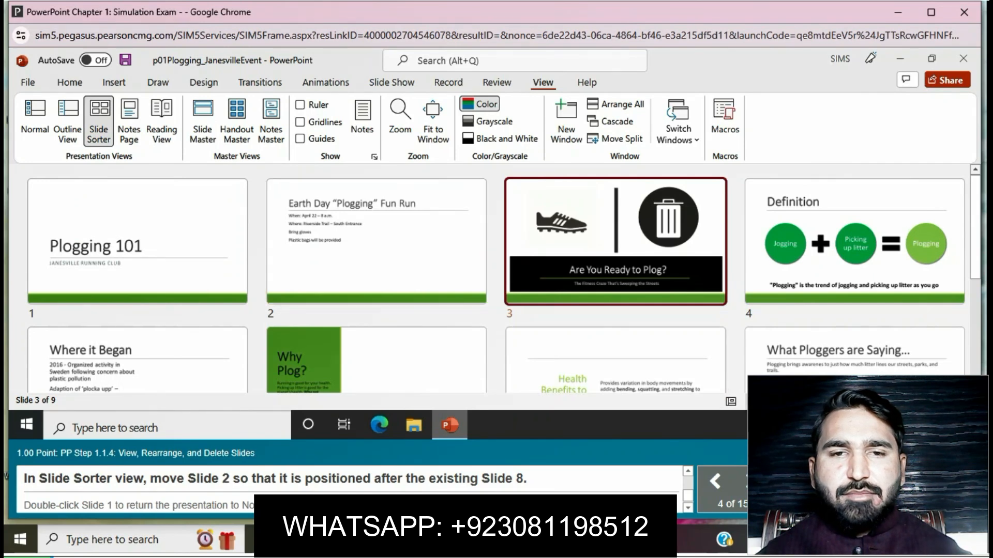
- Move Slide 2, the Earth Day "Plogging" Fun Run slide, so that it follows the existing Slide 8
scroll(377, 331, "down", 2)
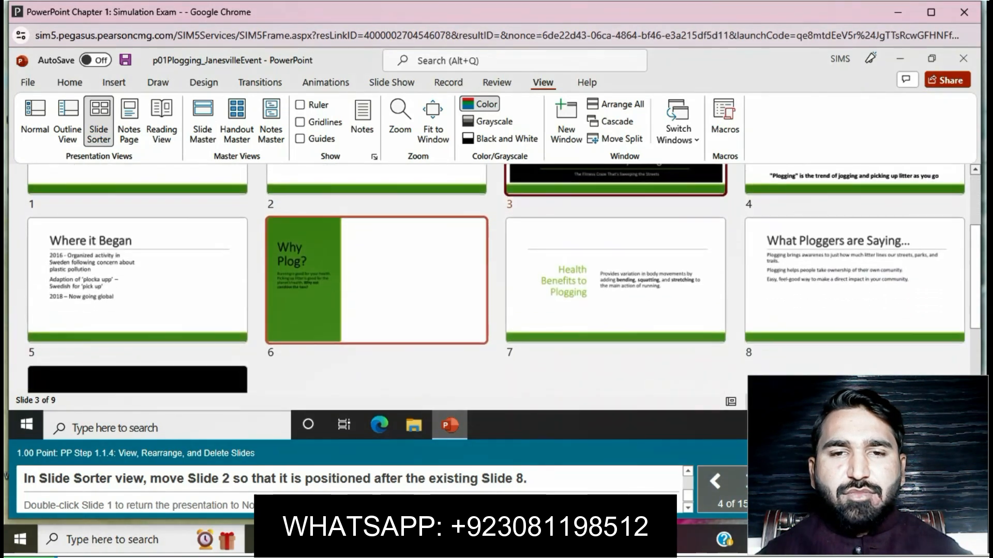
scroll(377, 331, "up", 2)
left_click_drag(376, 227, 599, 258)
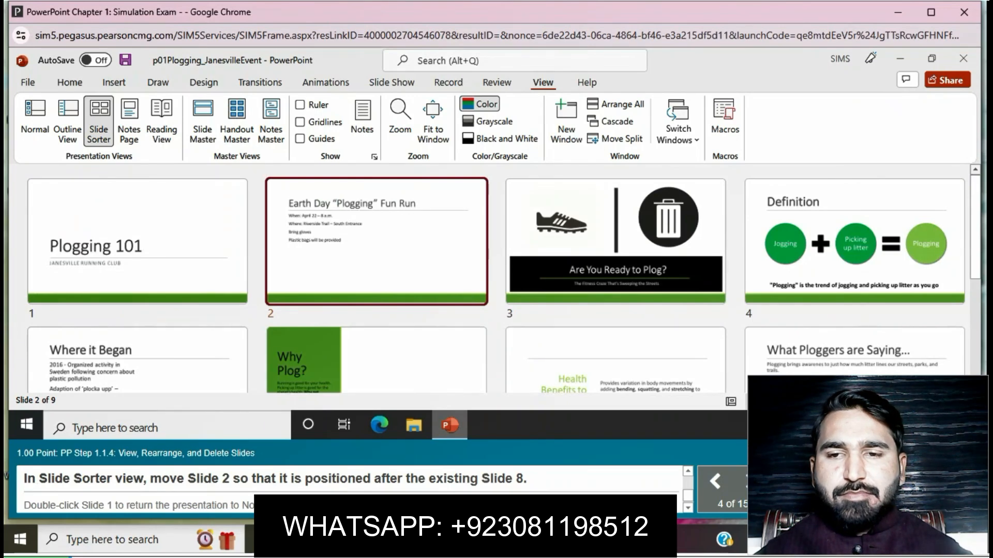
left_click_drag(377, 241, 138, 320)
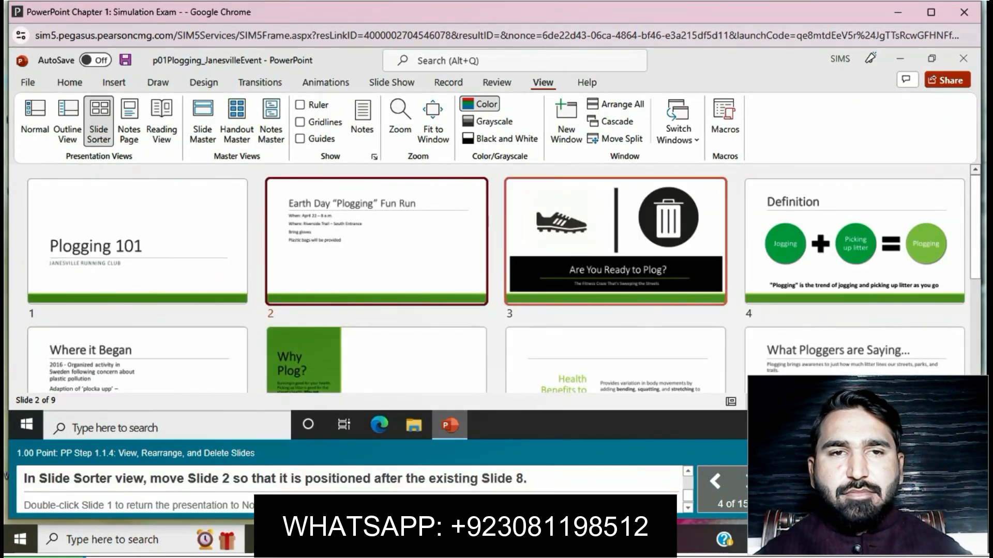
left_click_drag(376, 241, 258, 238)
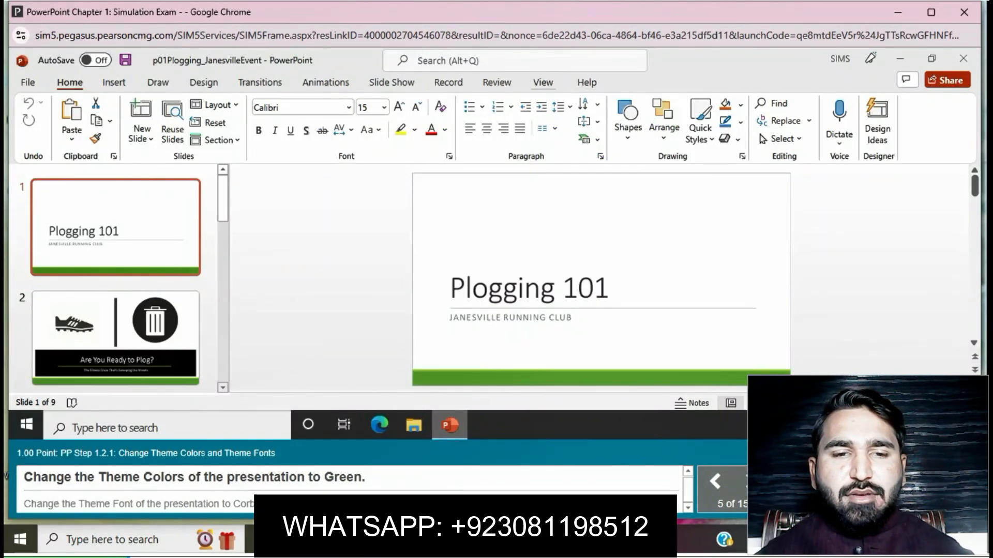
- Change the presentation's theme colors to Green
left_click(204, 83)
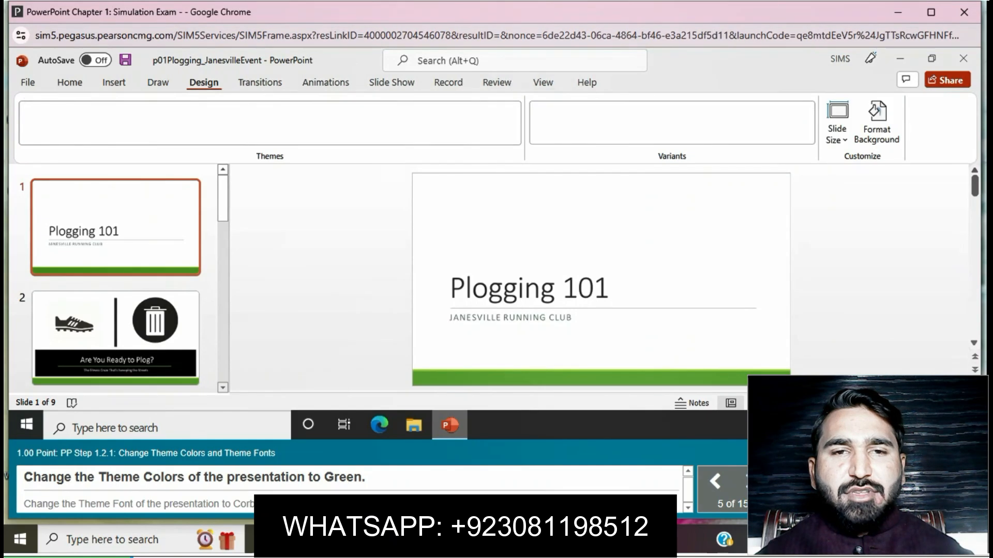
left_click(809, 138)
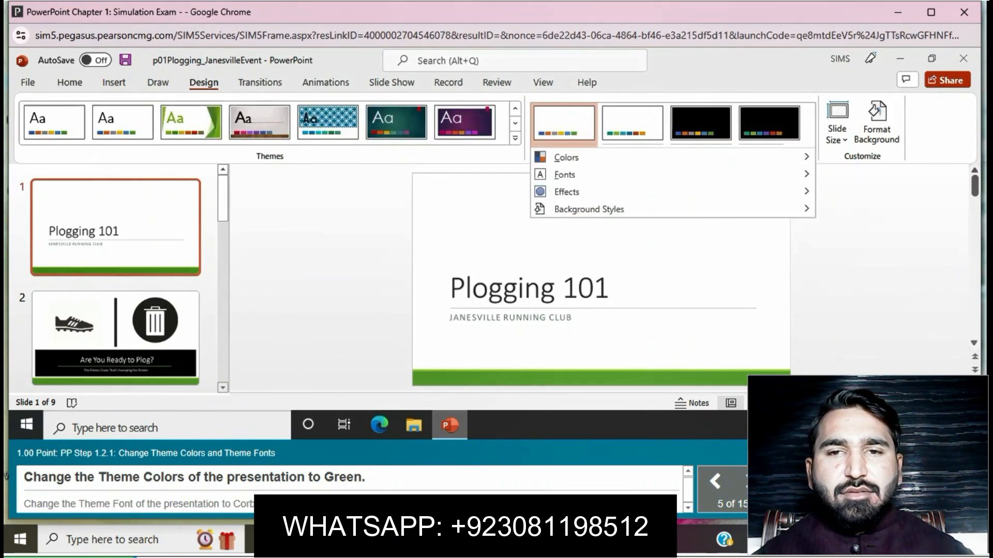
mouse_move(566, 158)
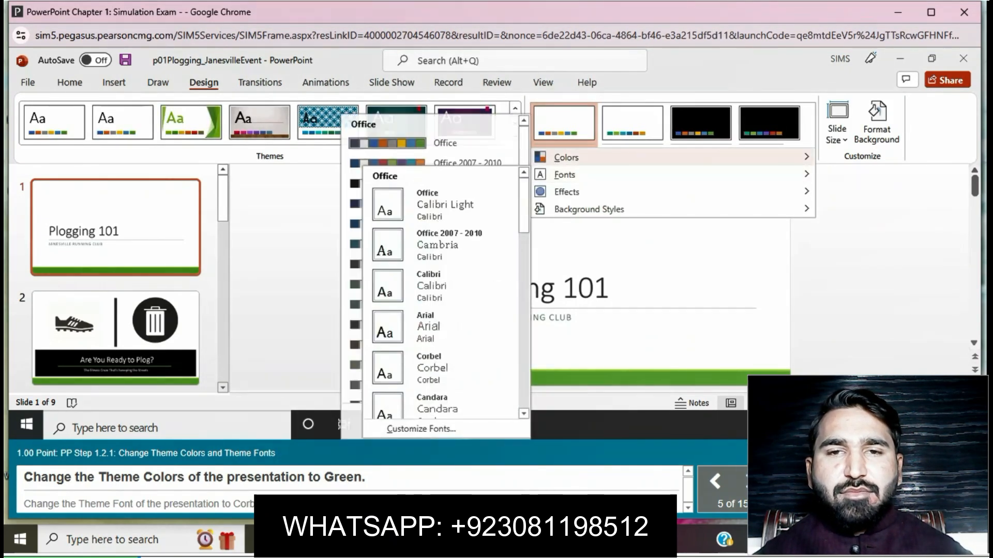
scroll(440, 318, "down", 3)
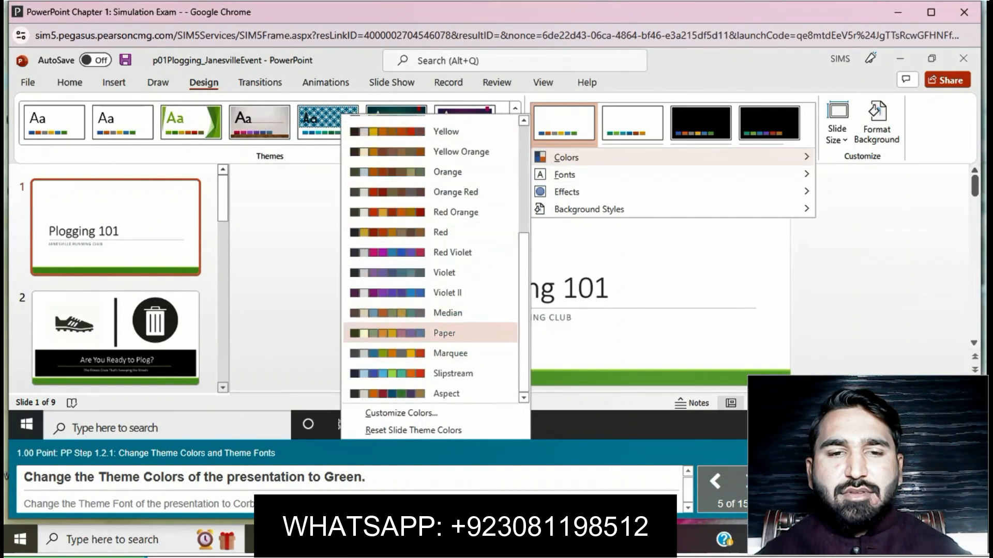
scroll(440, 346, "up", 1)
scroll(440, 344, "up", 1)
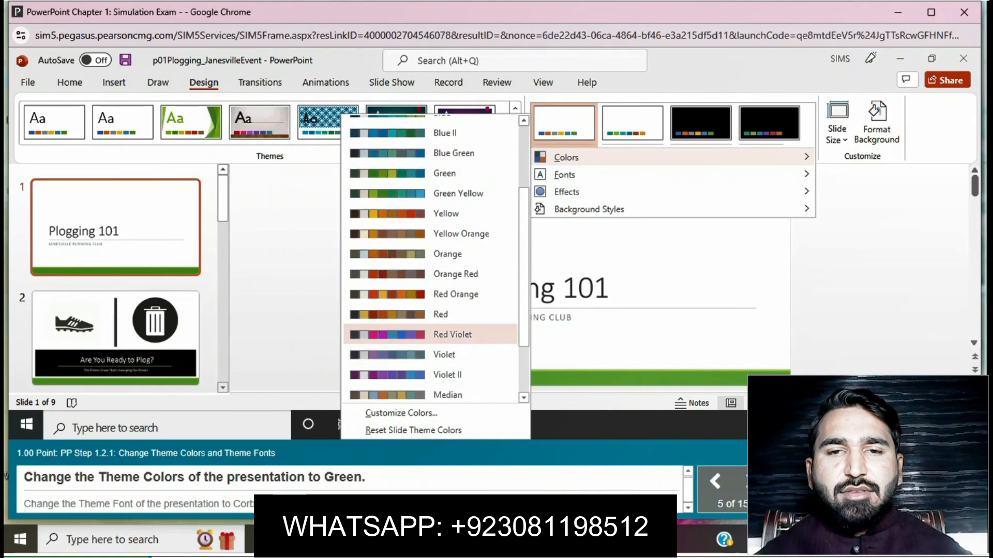
left_click(440, 171)
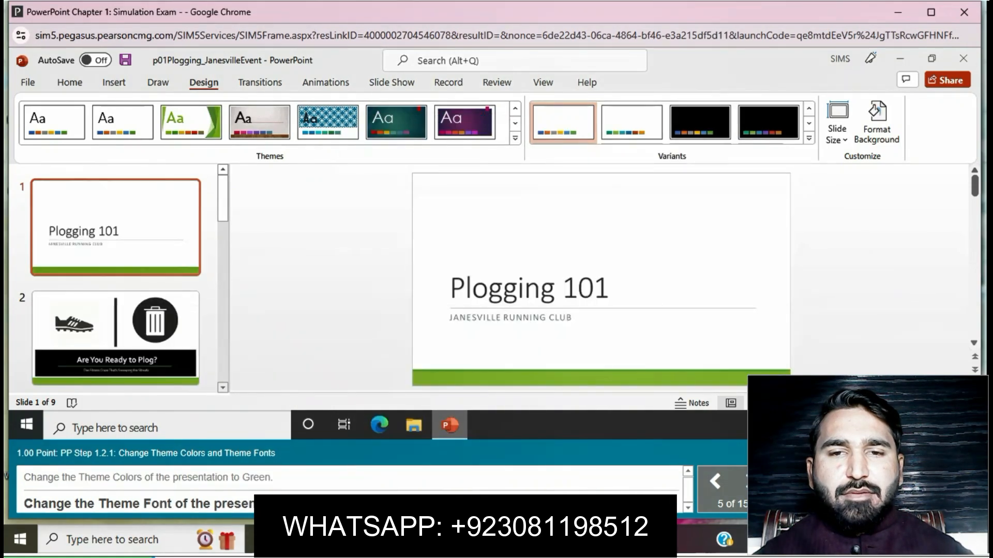
- Change the presentation's theme font to Corbel
left_click(809, 138)
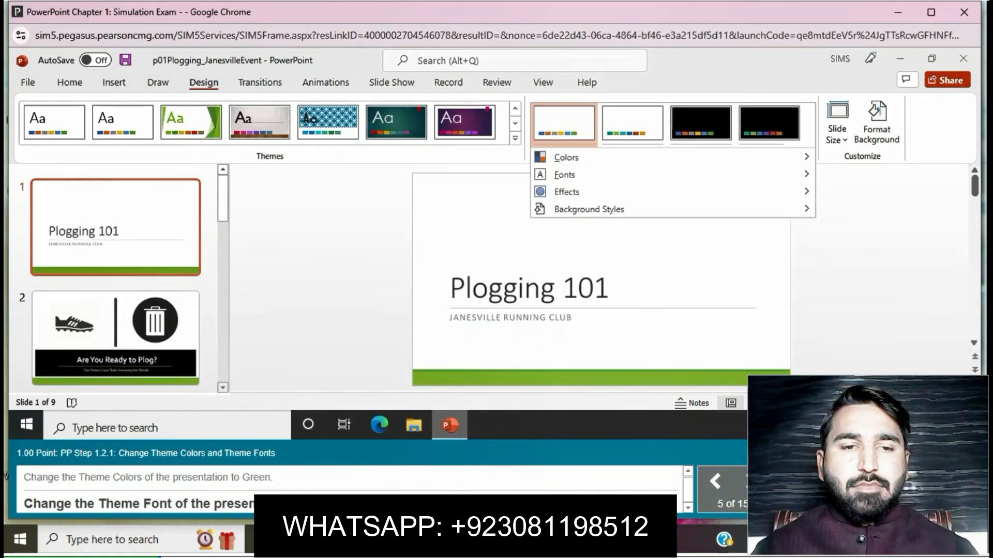
mouse_move(564, 175)
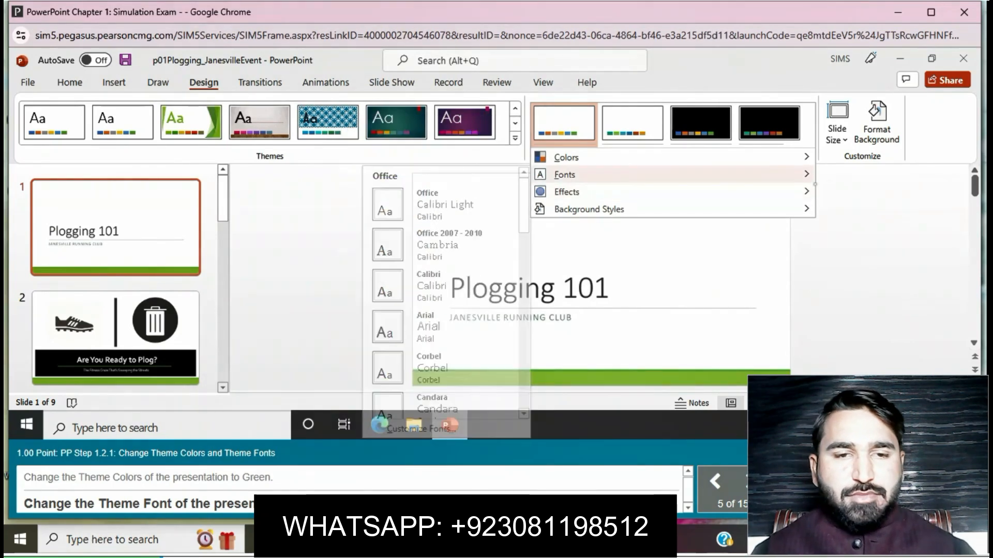
scroll(439, 232, "down", 5)
scroll(440, 310, "down", 5)
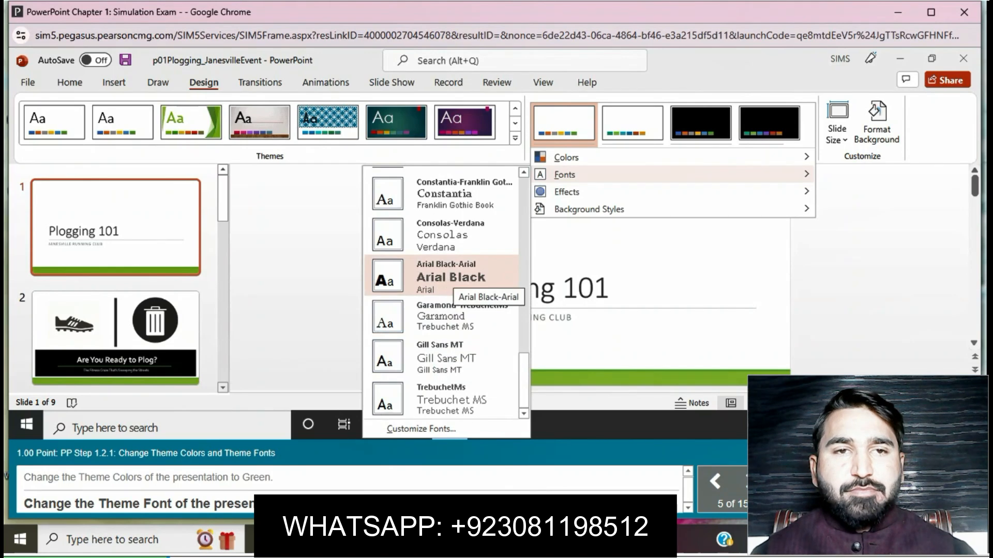
scroll(445, 274, "up", 2)
scroll(442, 274, "up", 6)
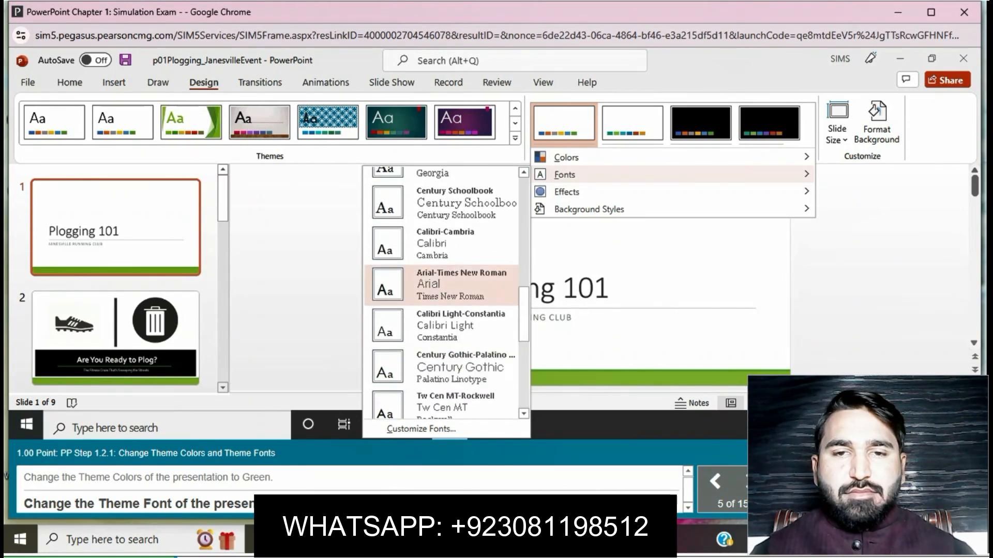
scroll(442, 285, "up", 3)
scroll(442, 292, "up", 2)
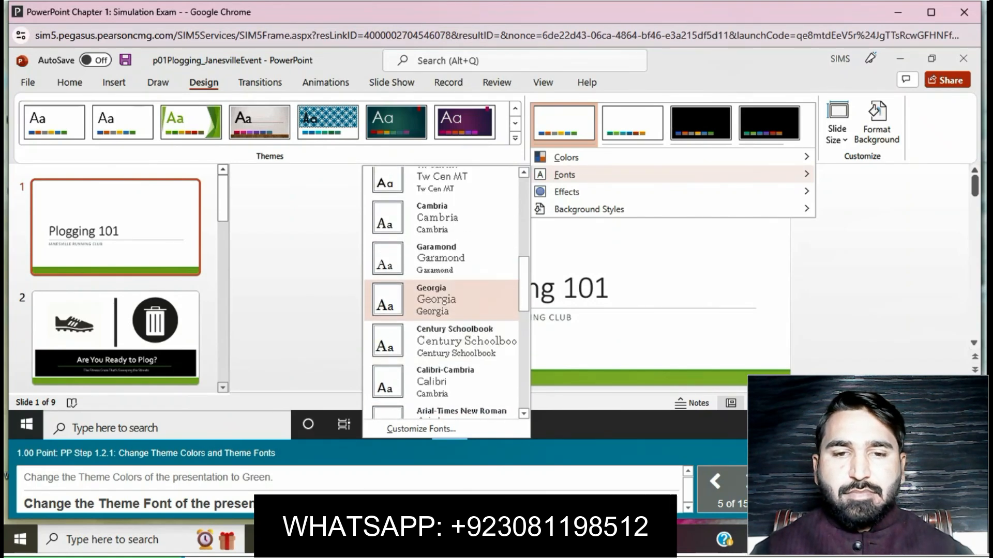
scroll(442, 300, "up", 8)
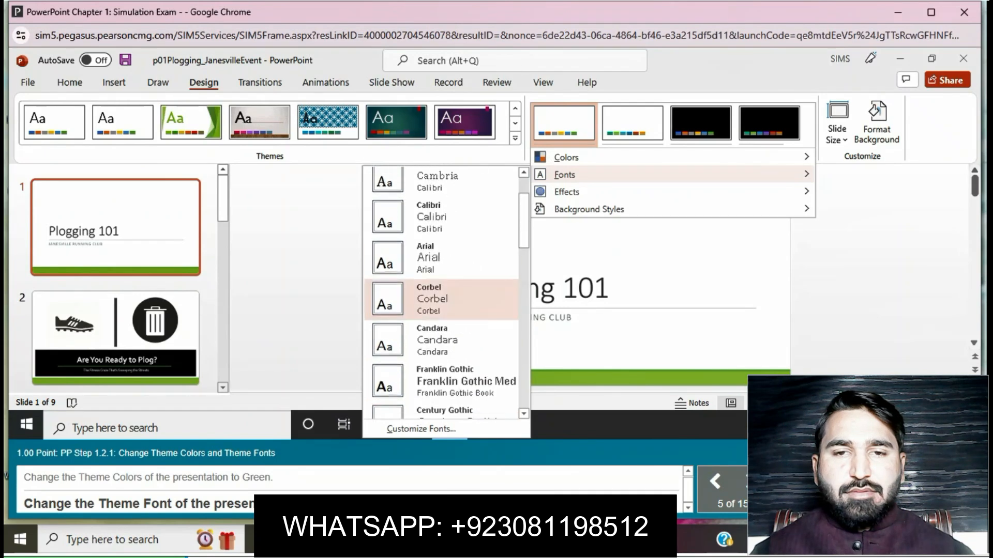
scroll(442, 300, "up", 1)
left_click(442, 305)
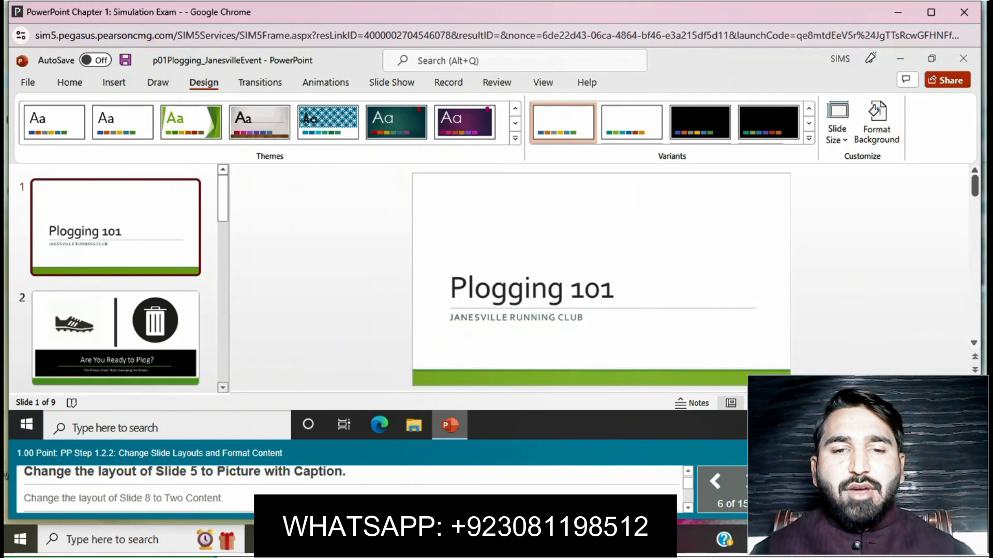
- Change the layout of Slide 5, "Why Plog?", to Picture with Caption
scroll(115, 280, "down", 5)
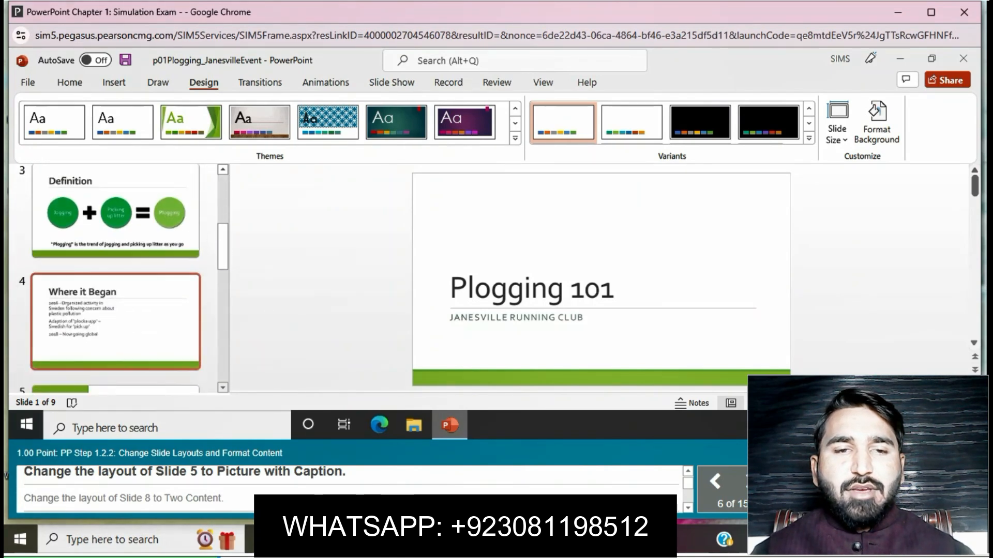
left_click(111, 353)
right_click(112, 353)
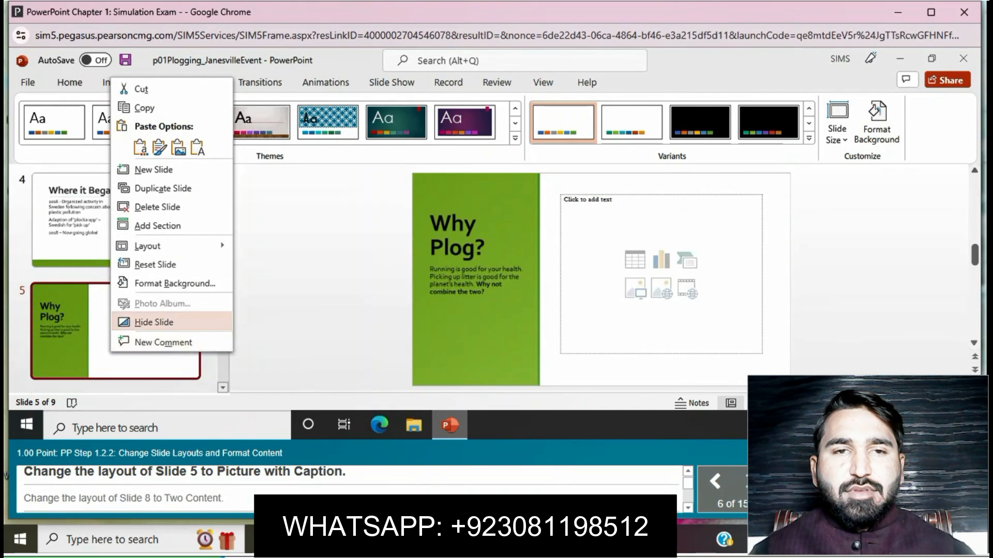
mouse_move(148, 246)
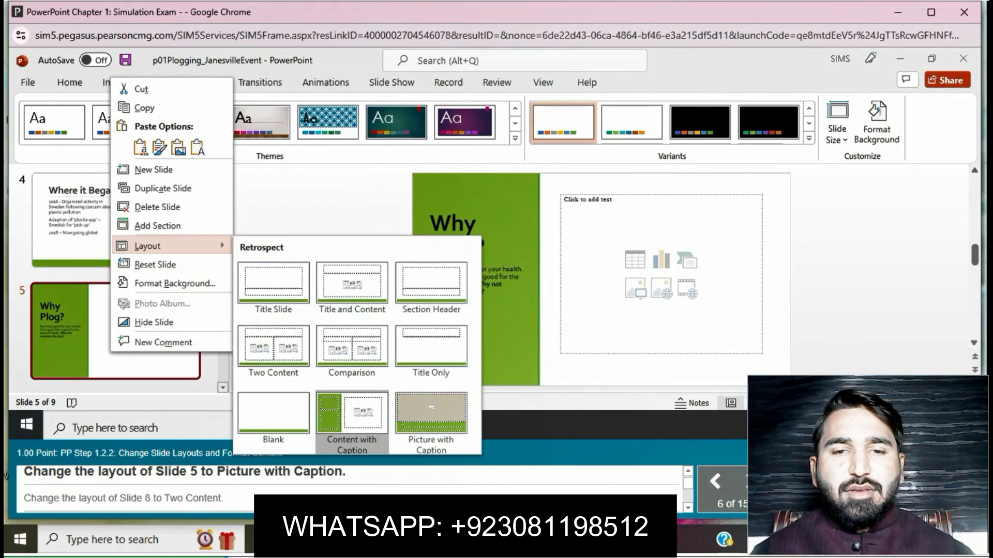
left_click(430, 415)
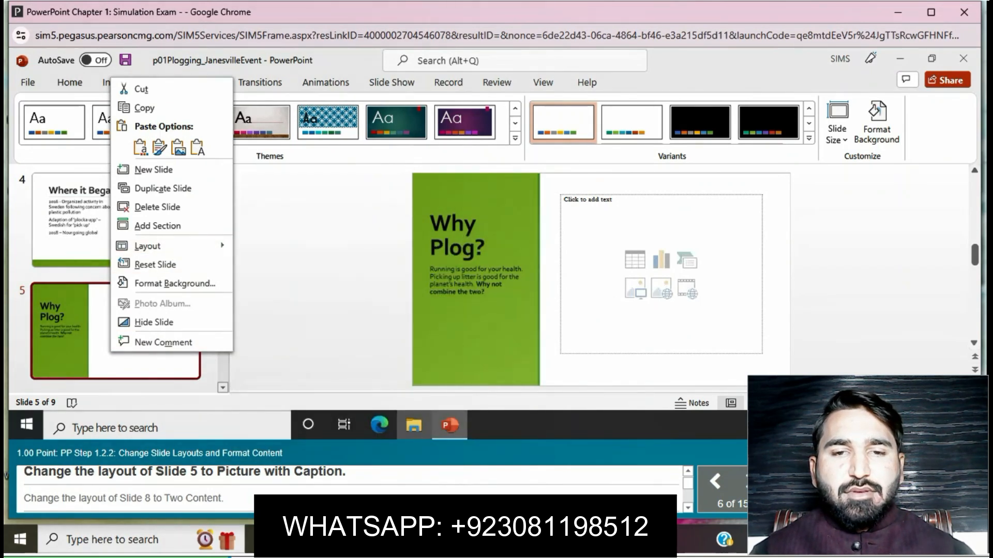
mouse_move(148, 246)
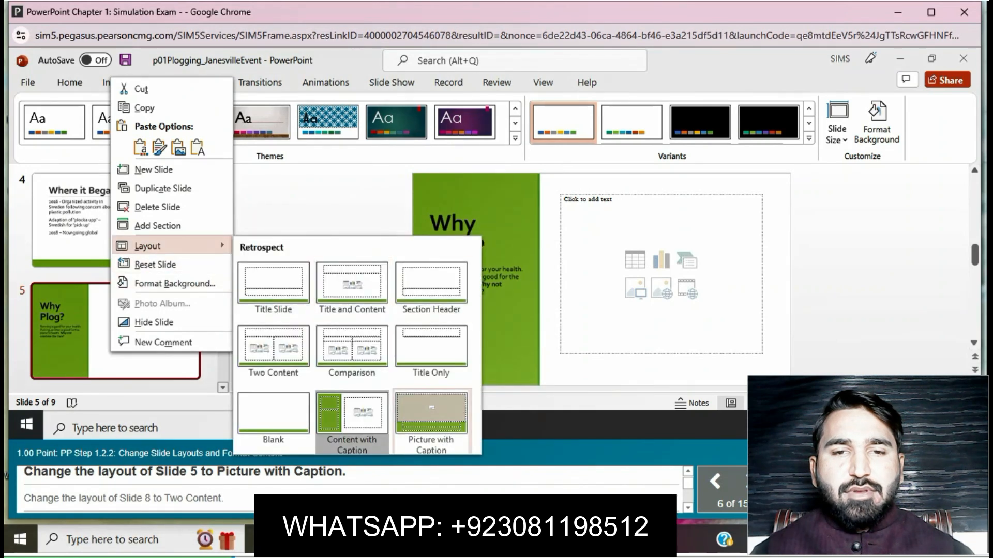
left_click(431, 416)
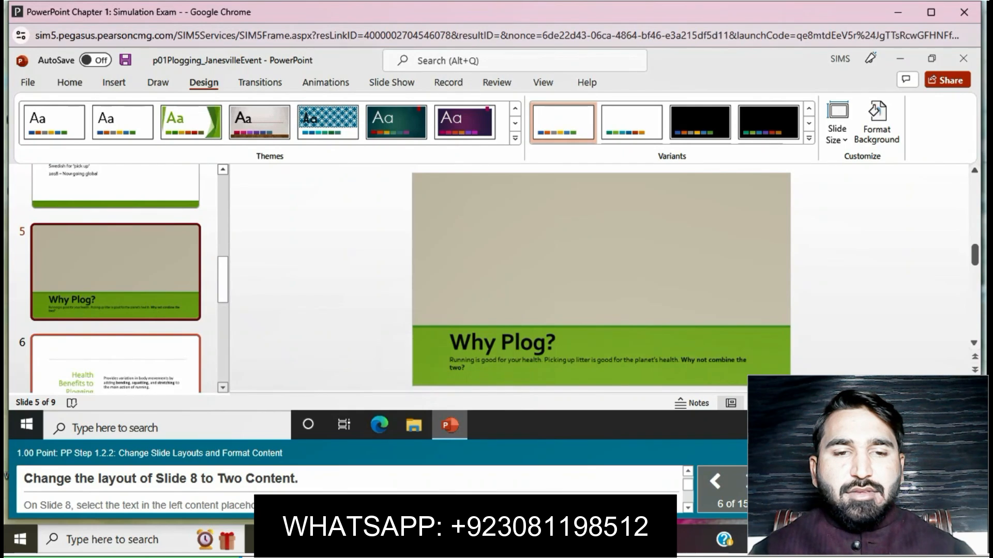
- Change the layout of Slide 8, Earth Day "Plogging" Fun Run, to Two Content
scroll(115, 310, "down", 3)
scroll(115, 310, "down", 2)
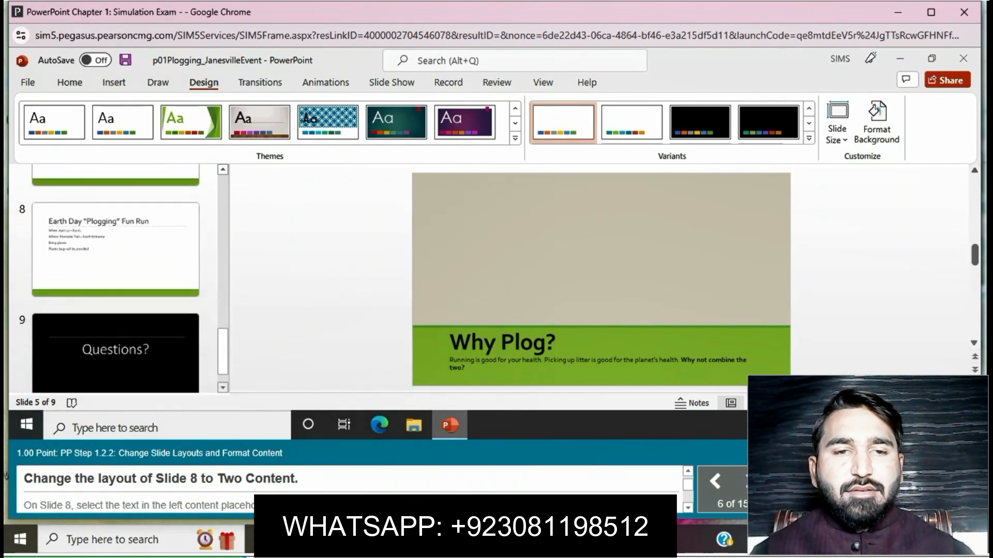
left_click(115, 243)
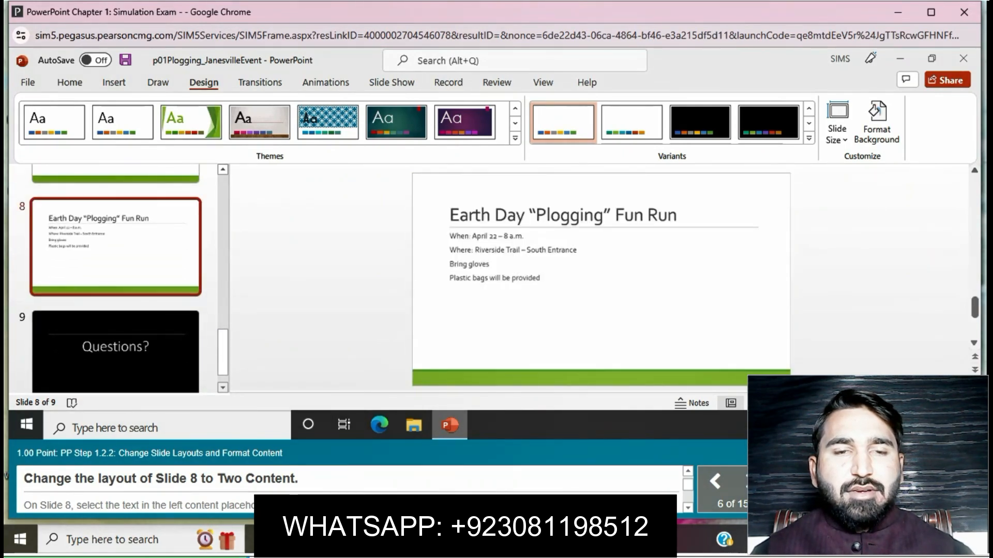
right_click(92, 252)
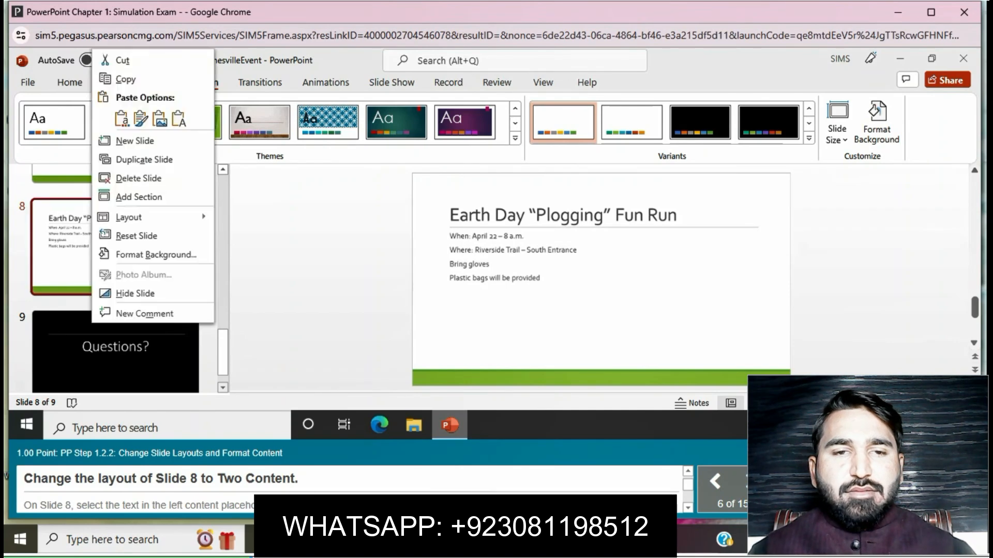
mouse_move(135, 218)
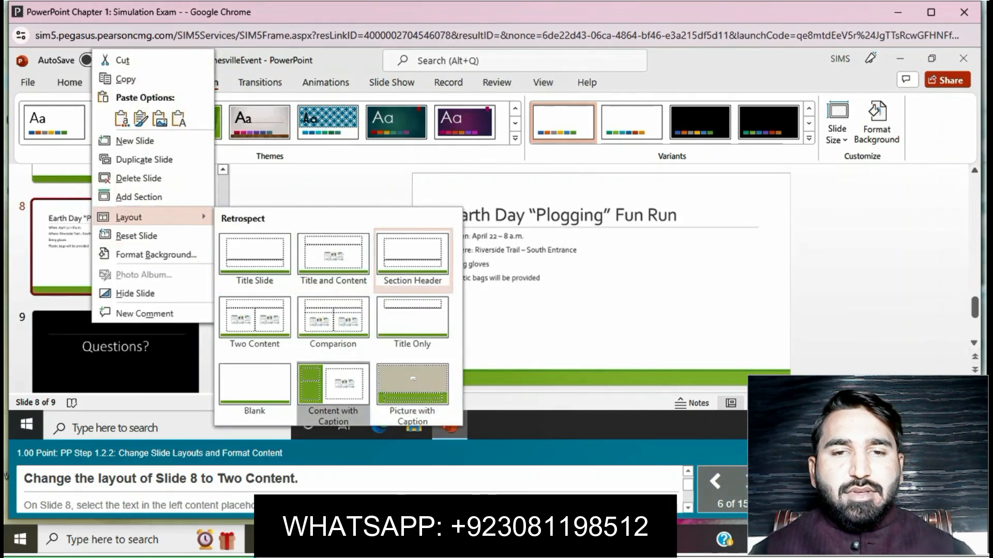
left_click(255, 318)
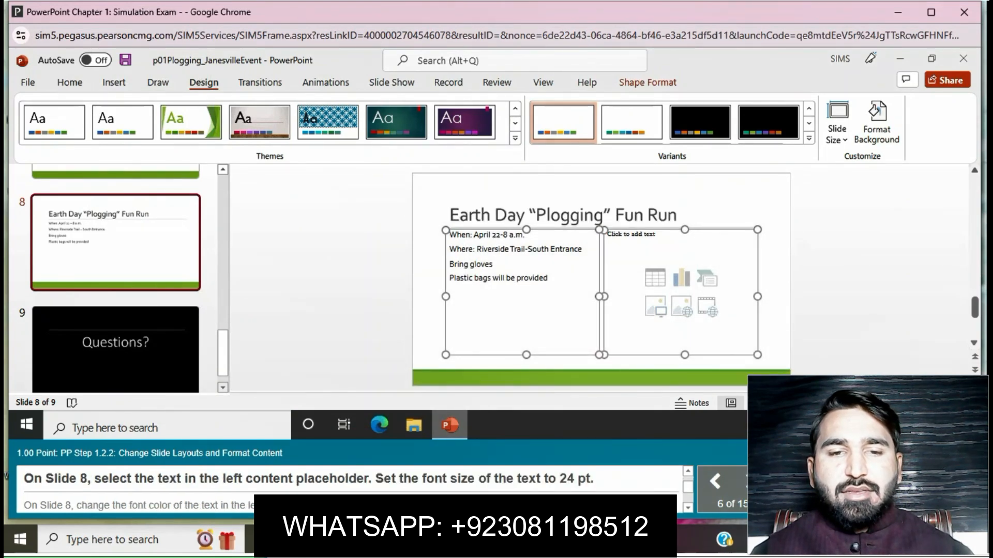
- Format the left content placeholder's text on Slide 8 as 24 pt with the font color Green, Accent 1, Darker 25%
left_click(456, 234)
mouse_move(448, 235)
left_mouse_down()
mouse_move(548, 278)
mouse_move(448, 234)
mouse_move(467, 278)
mouse_move(448, 235)
left_mouse_up()
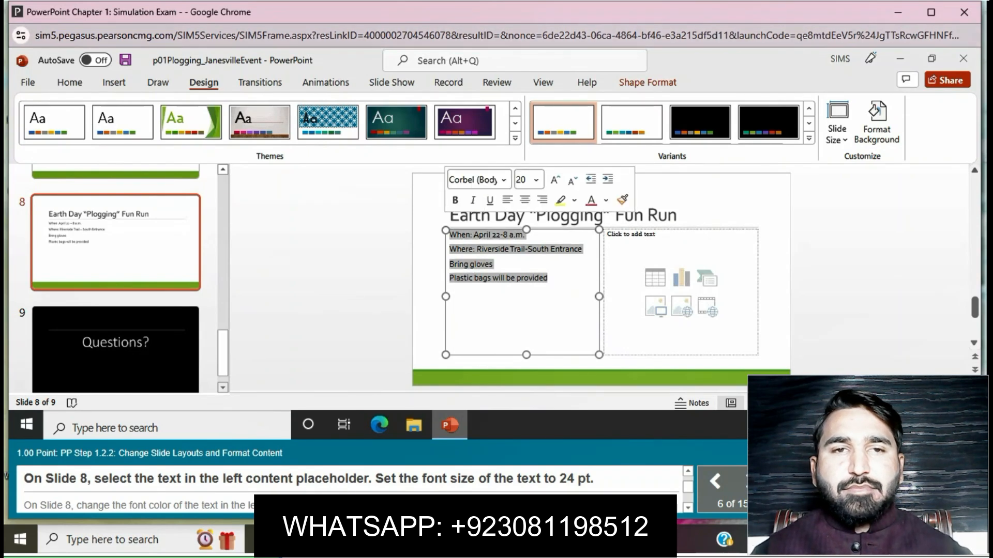
left_click(69, 83)
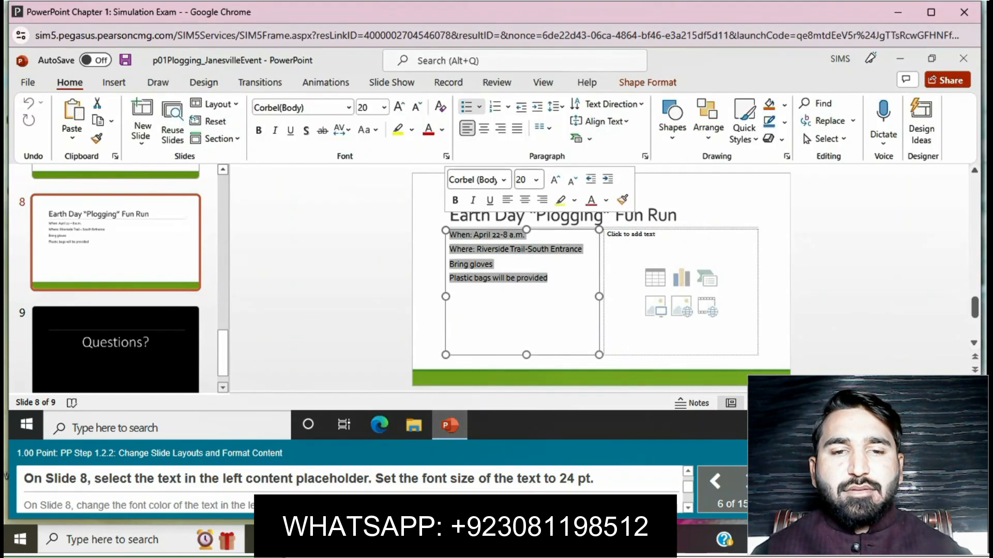
left_click(384, 107)
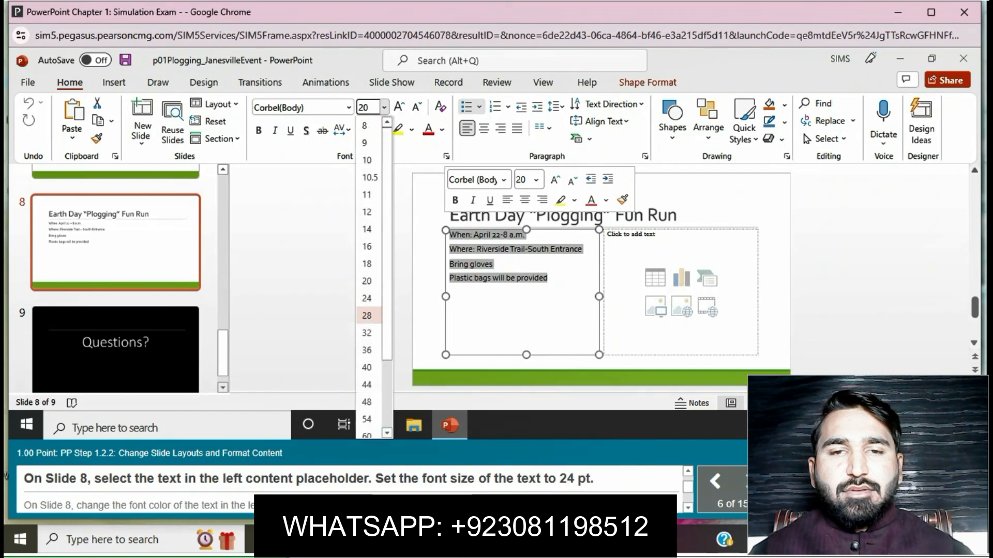
left_click(365, 314)
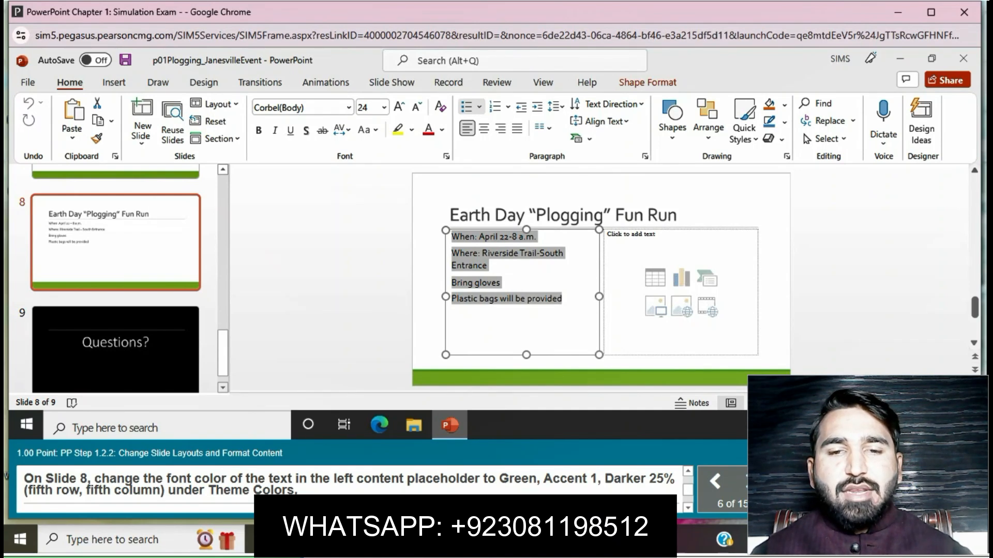
left_click(442, 130)
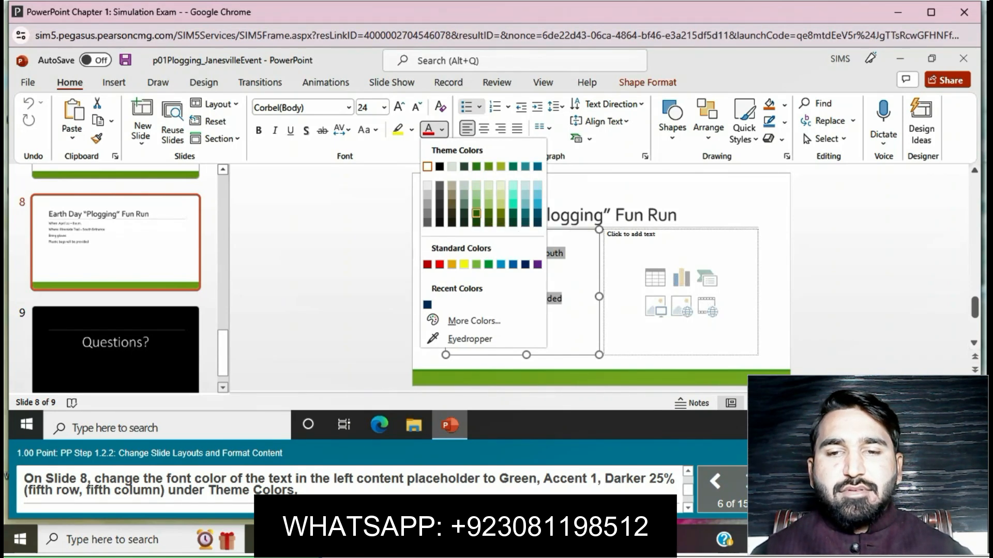
left_click(477, 213)
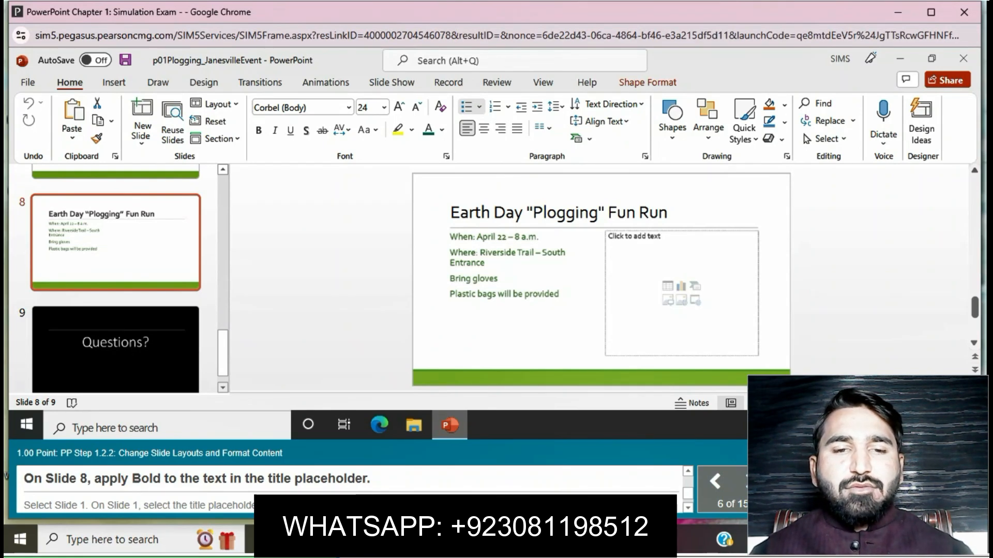
- Apply Bold to the entire title text, Earth Day "Plogging" Fun Run, on Slide 8
left_click(461, 212)
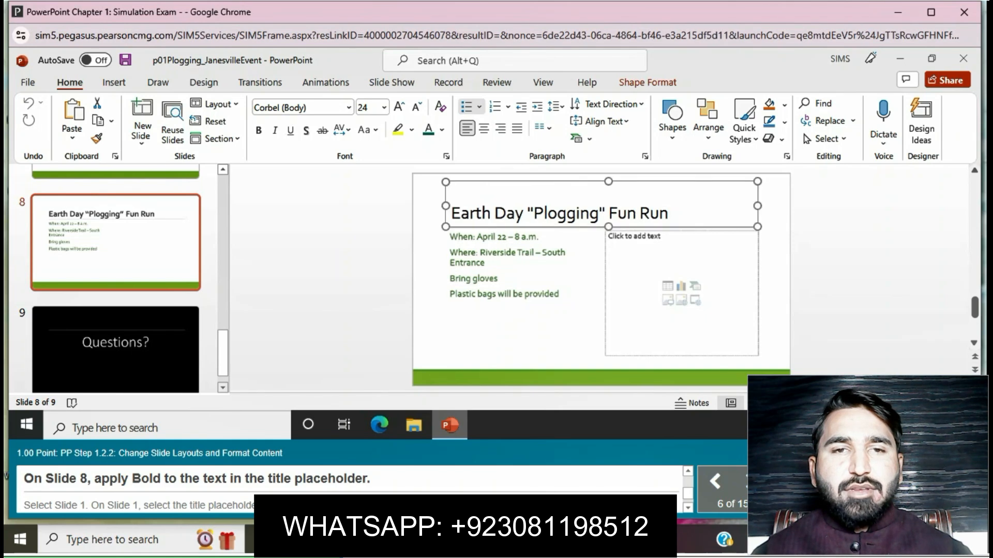
left_click_drag(461, 212, 627, 213)
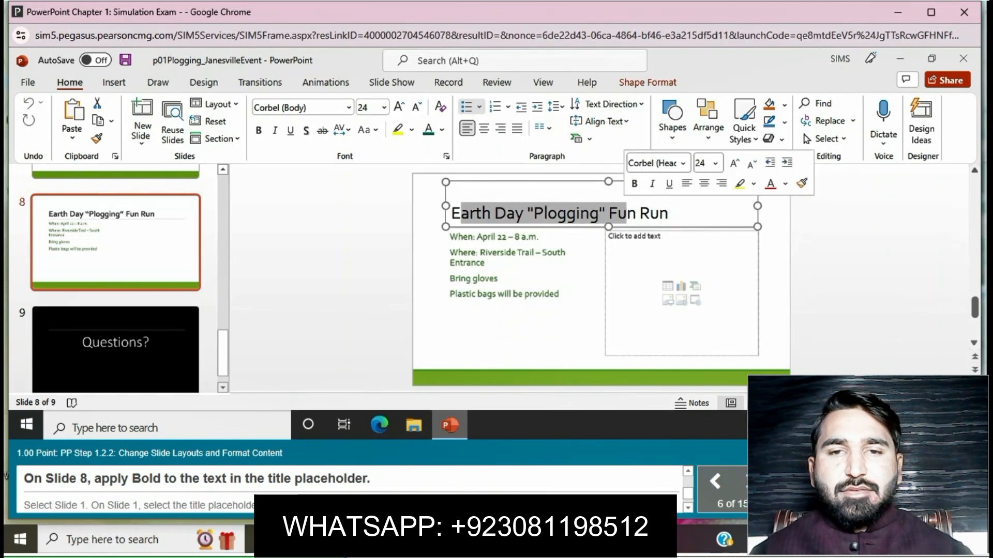
left_click(626, 213)
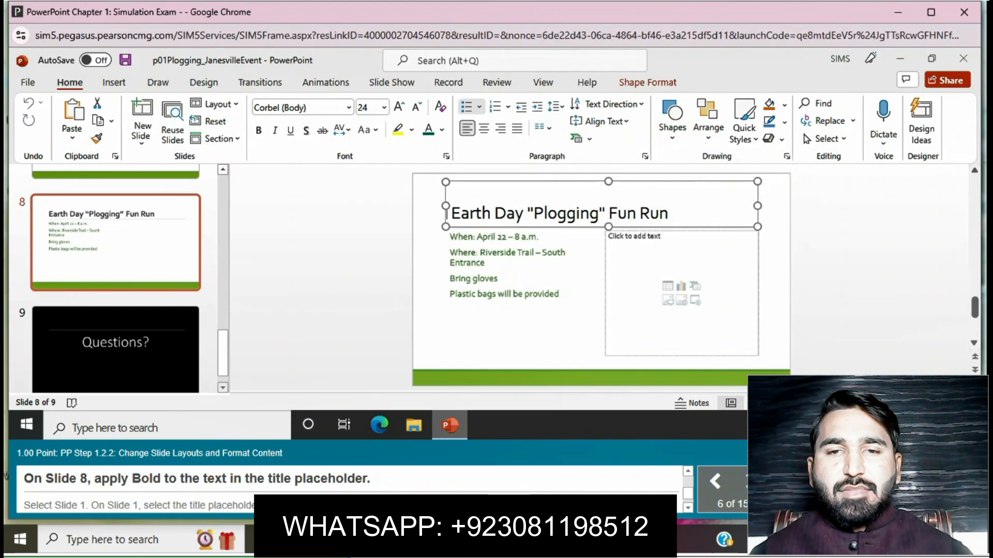
left_click_drag(668, 213, 449, 213)
key("ctrl+b")
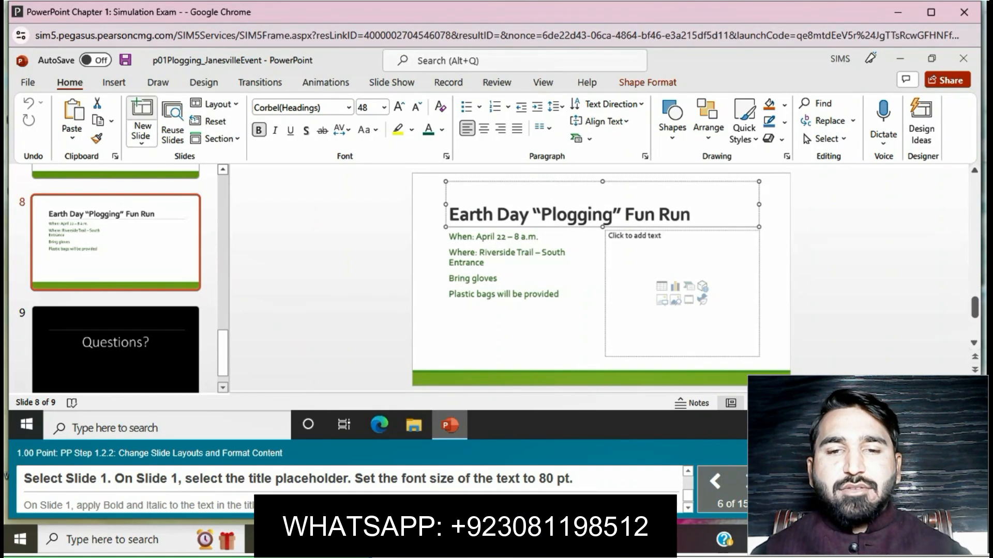
- Set the font size of the "Plogging 101" title text on Slide 1 to 80 pt
scroll(115, 280, "up", 10)
left_click(115, 227)
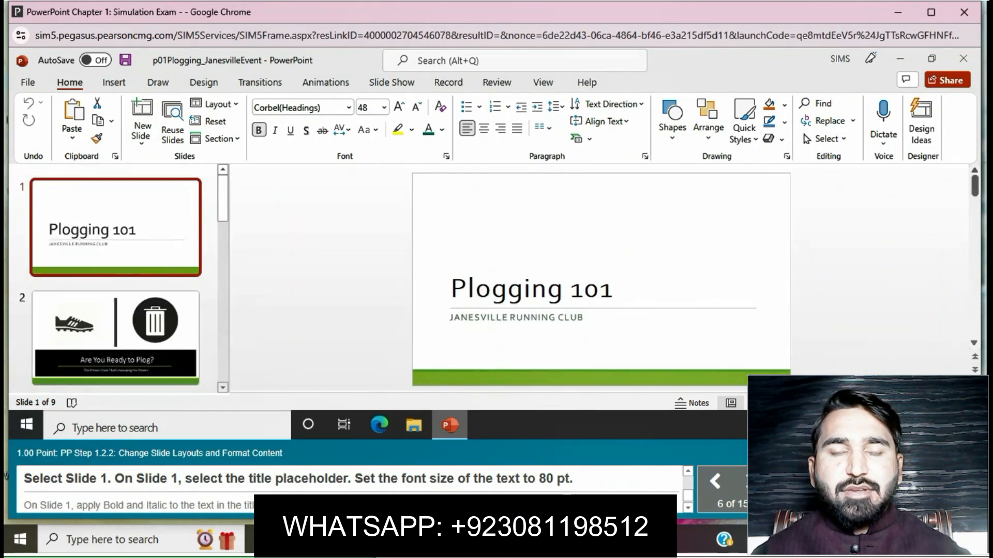
left_click(531, 287)
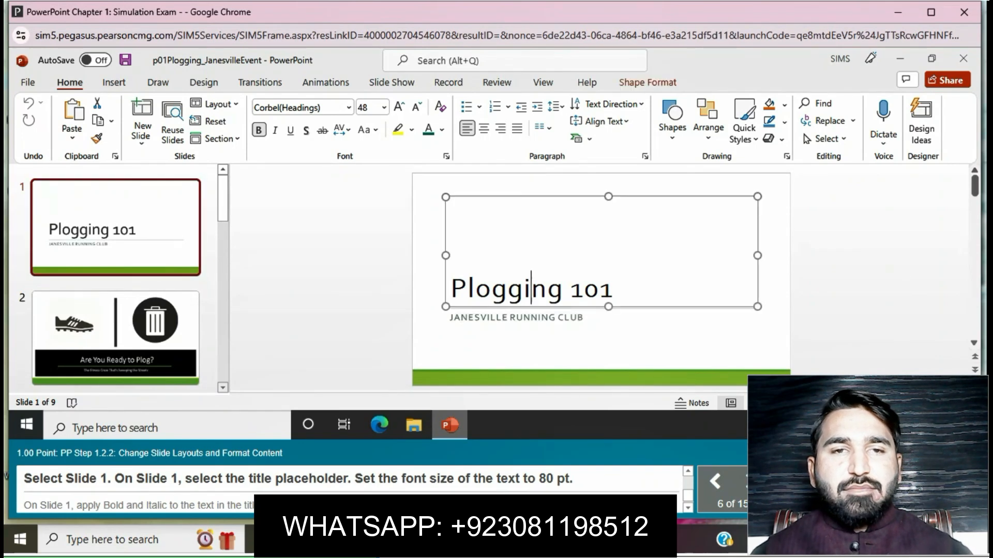
left_click_drag(450, 289, 614, 289)
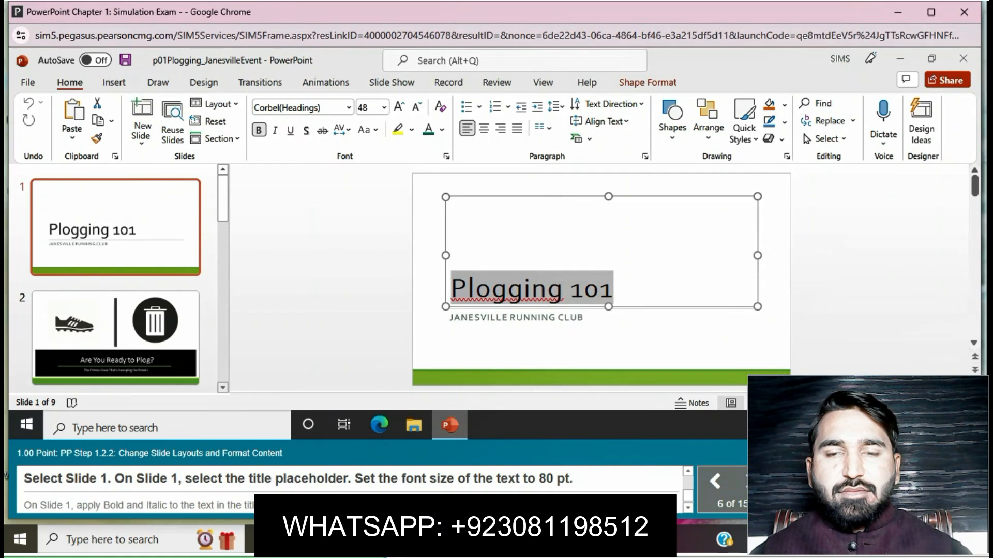
left_click(385, 107)
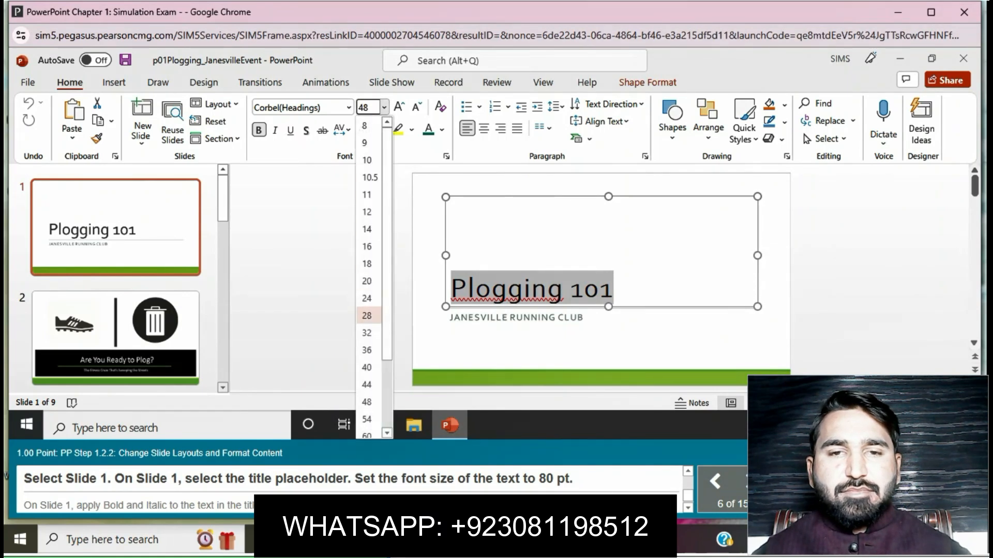
scroll(368, 395, "down", 2)
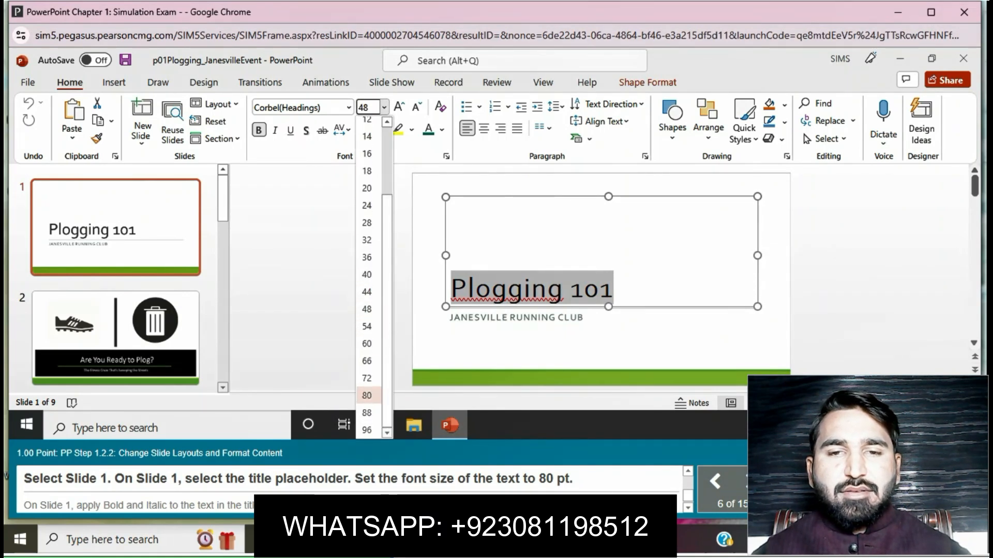
left_click(368, 396)
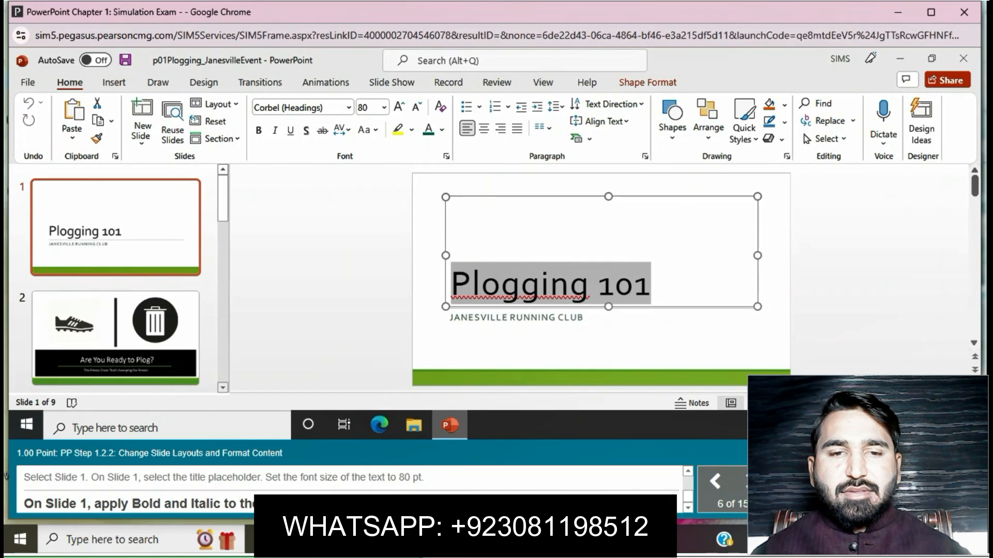
- Apply Bold and Italic to the "Plogging 101" title text on Slide 1
key("ctrl+b")
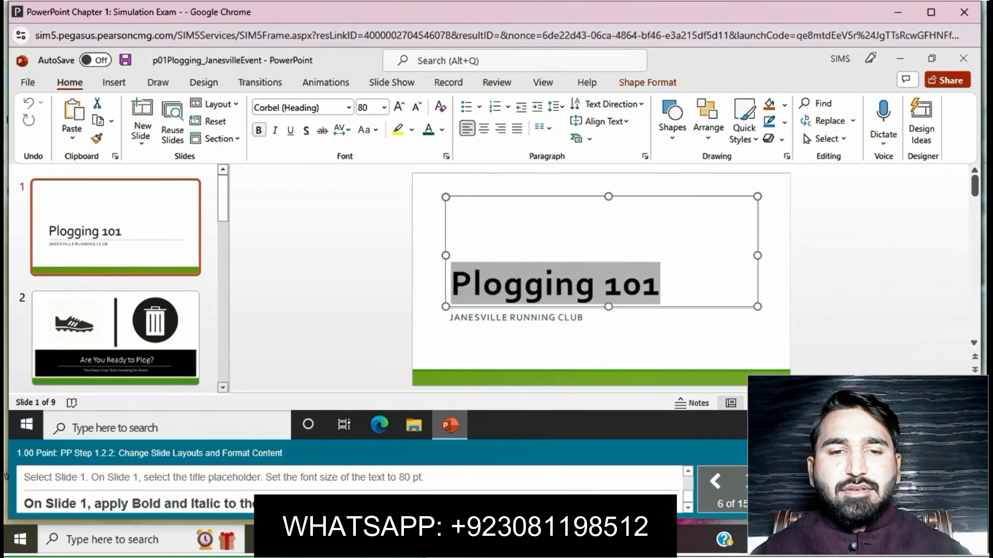
left_click(274, 130)
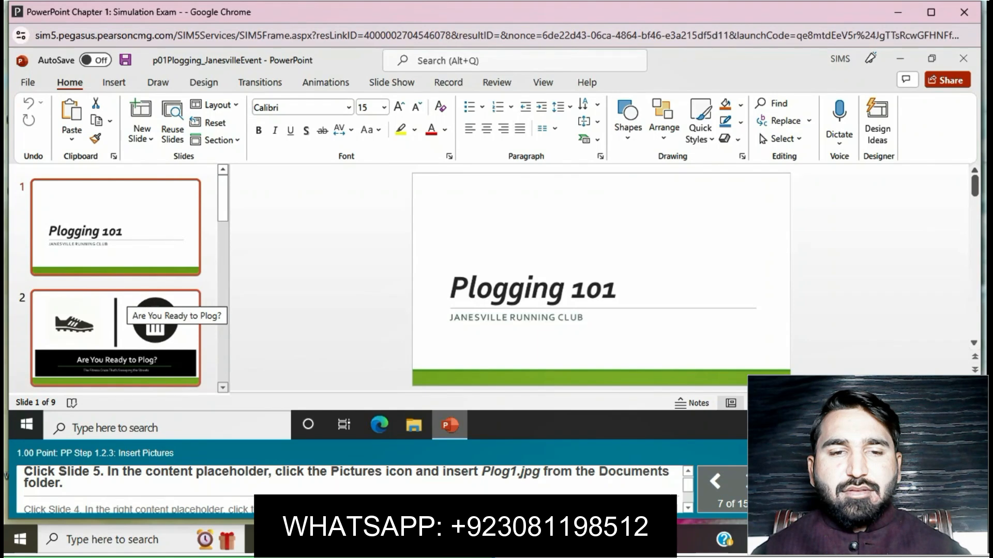
- Insert the picture Plog1.jpg from the Documents folder into the picture placeholder on Slide 5, Why Plog?
scroll(116, 279, "down", 5)
left_click(115, 367)
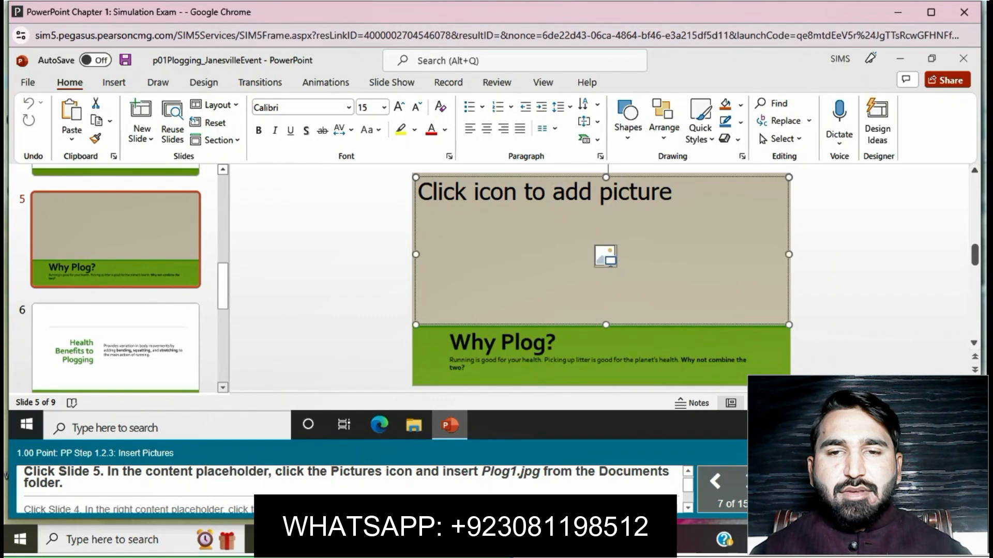
left_click(605, 256)
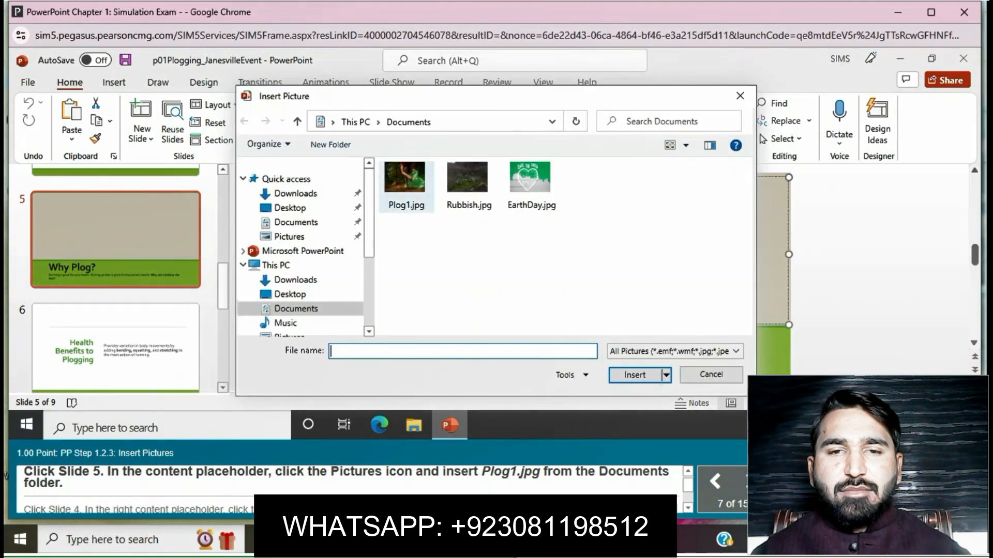
left_click(406, 182)
left_click(635, 375)
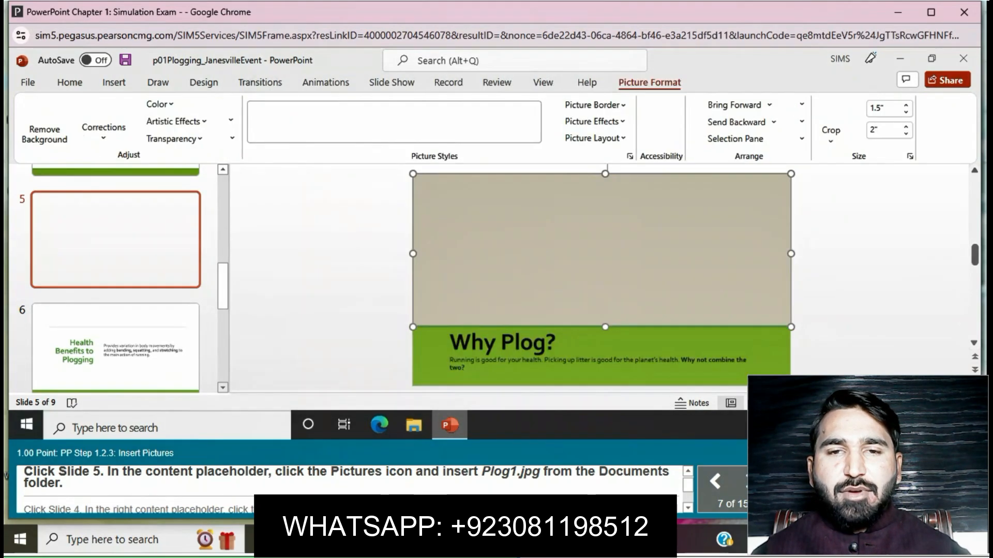
- Insert the picture Rubbish.jpg from the Documents folder into the right content placeholder on Slide 4, Where it Began
scroll(116, 279, "up", 3)
left_click(116, 279)
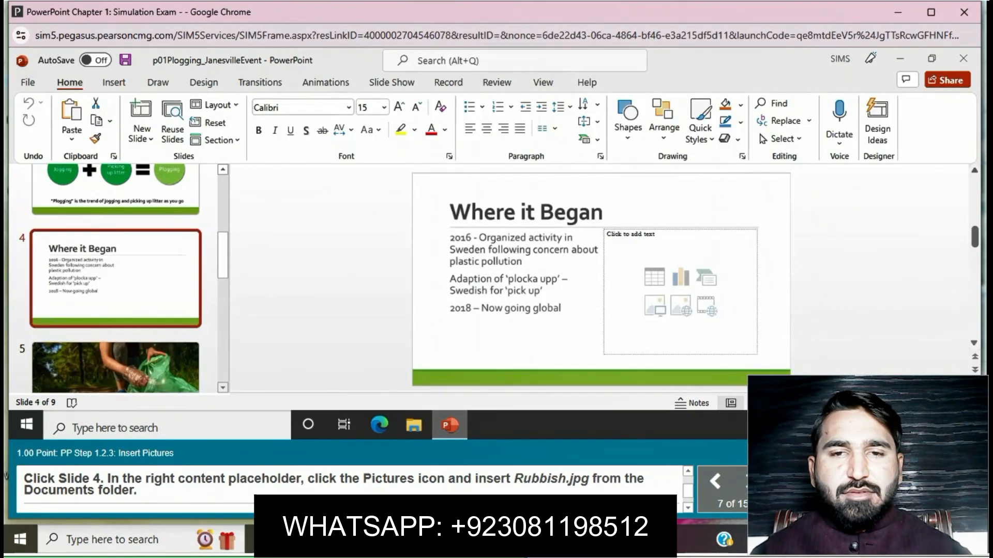
left_click(654, 306)
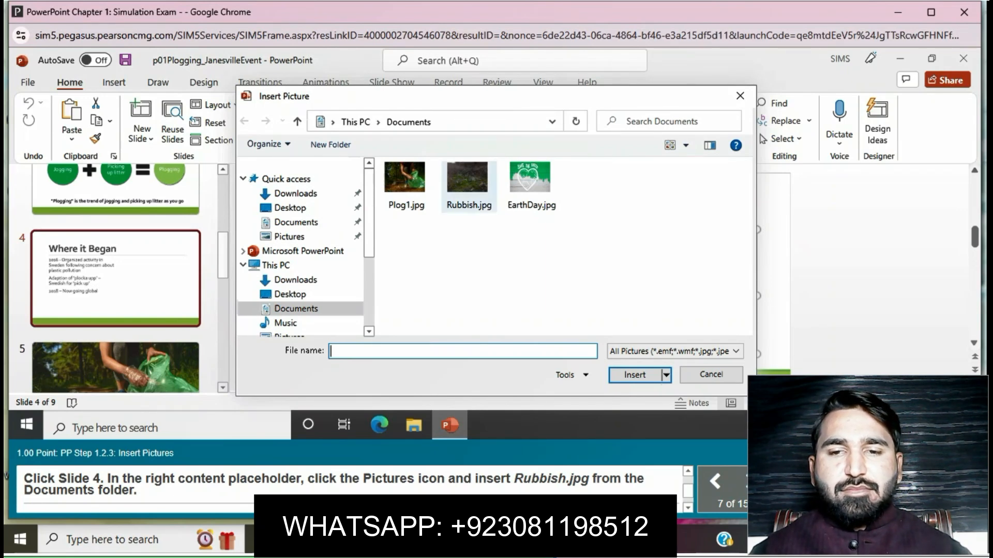
left_click(468, 187)
left_click(635, 375)
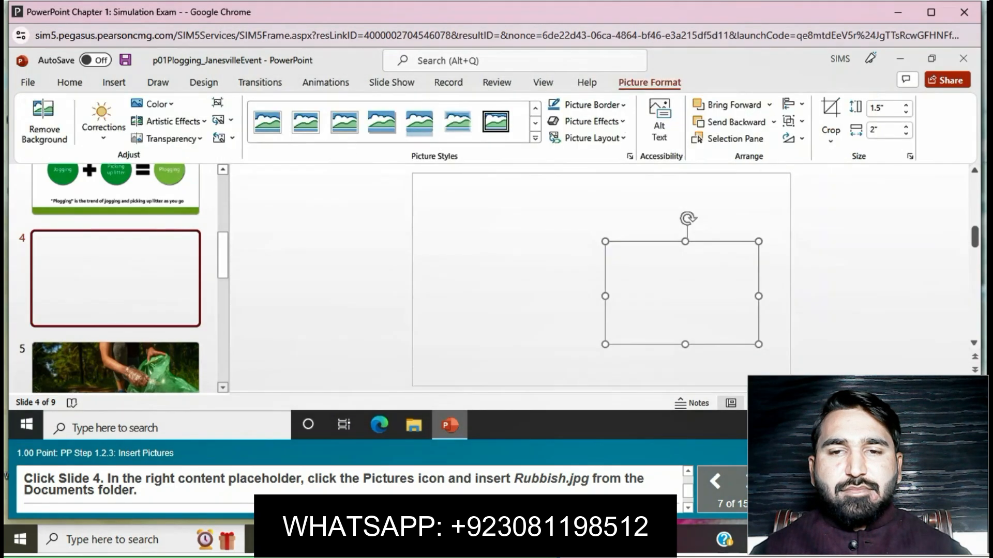
- Insert the picture EarthDay.jpg from the Documents folder into the right content placeholder on Slide 8
scroll(115, 280, "down", 5)
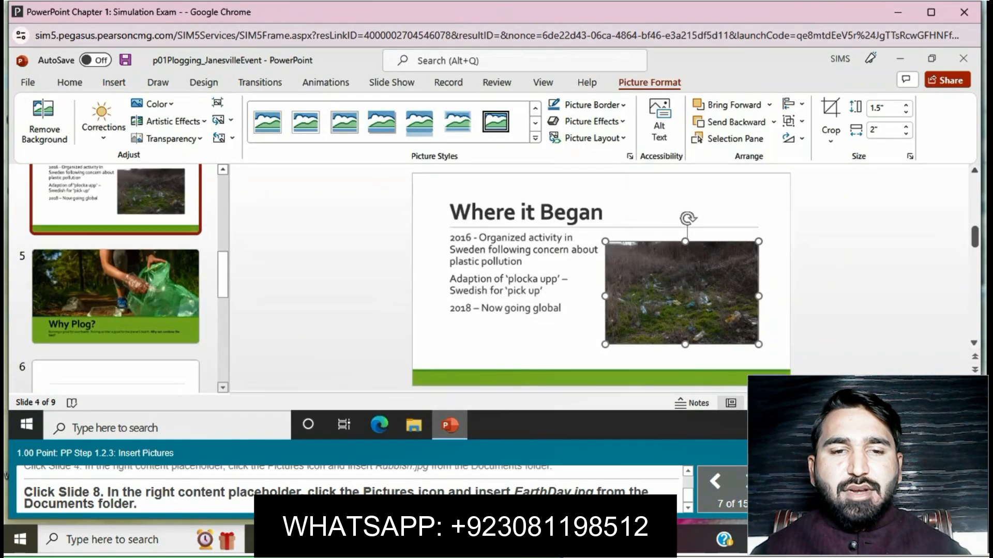
left_click(115, 381)
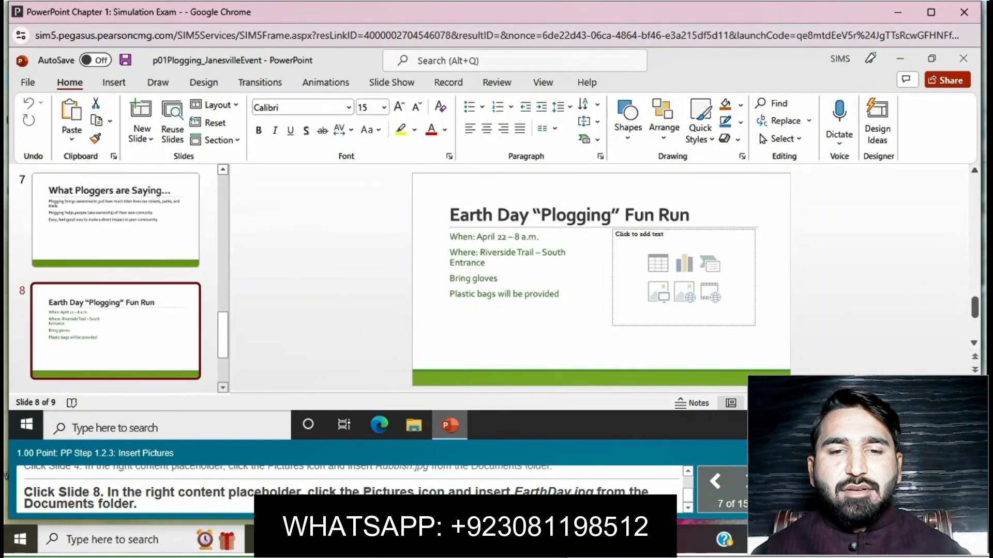
left_click(658, 292)
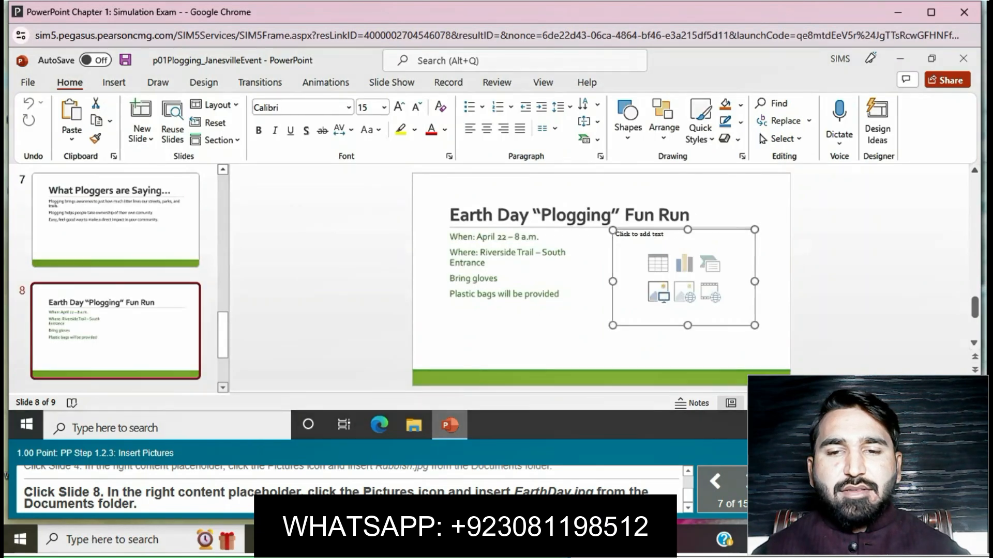
left_click(531, 186)
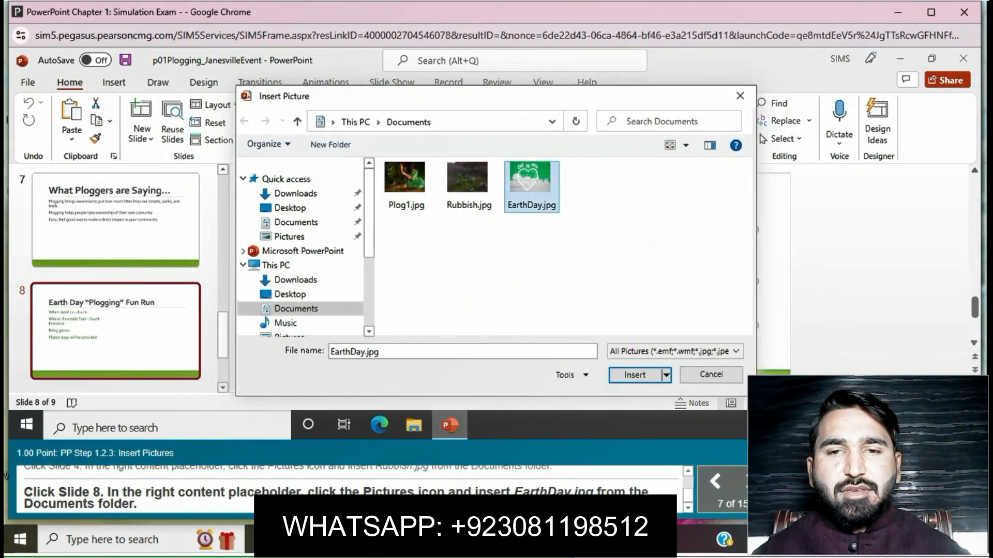
left_click(635, 375)
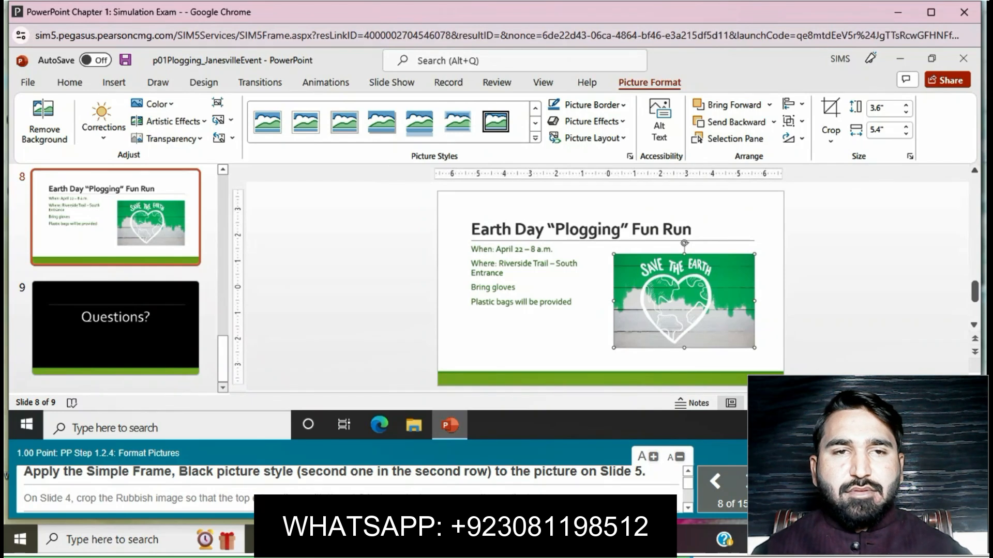
- Apply the Simple Frame, Black picture style to the picture on Slide 5
scroll(116, 243, "up", 12)
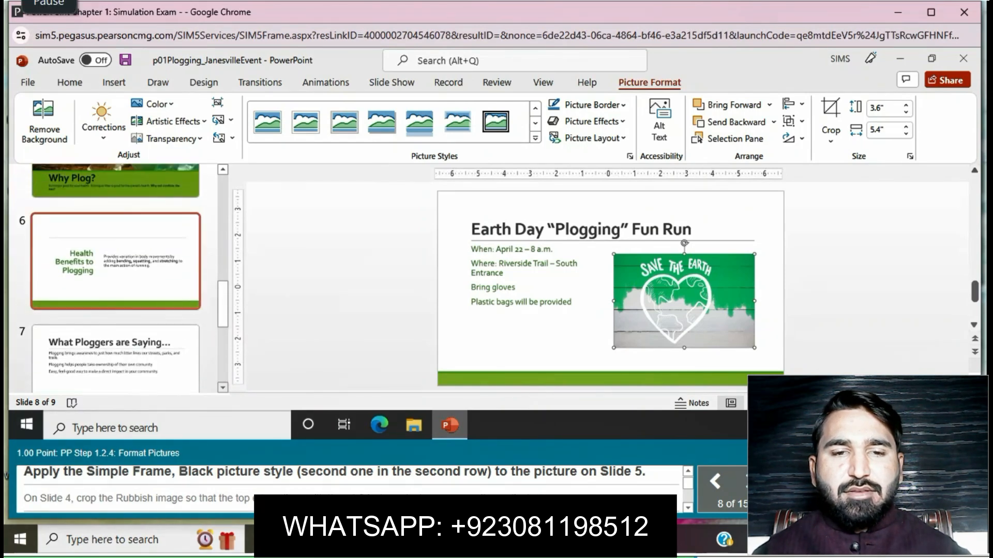
left_click(115, 241)
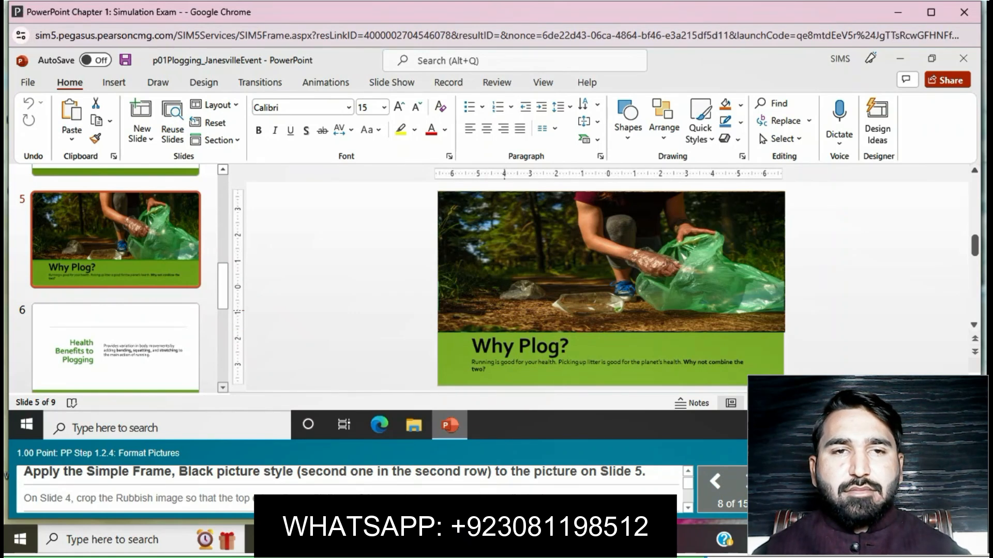
left_click(505, 311)
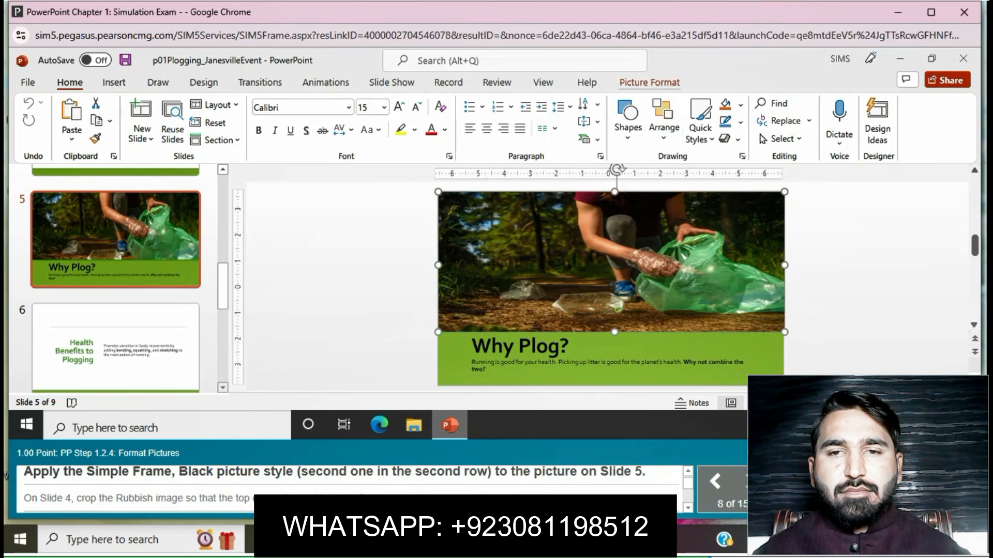
left_click(649, 82)
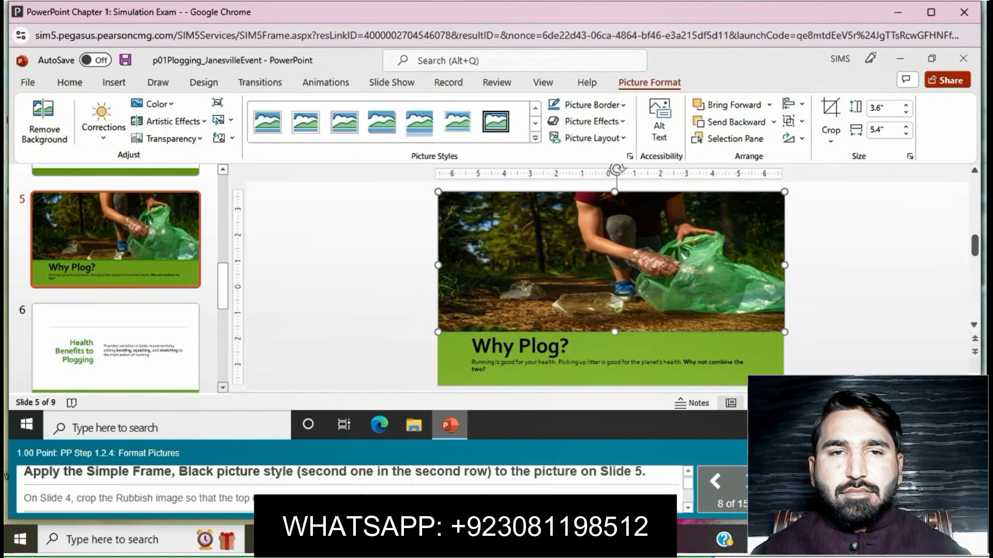
left_click(535, 137)
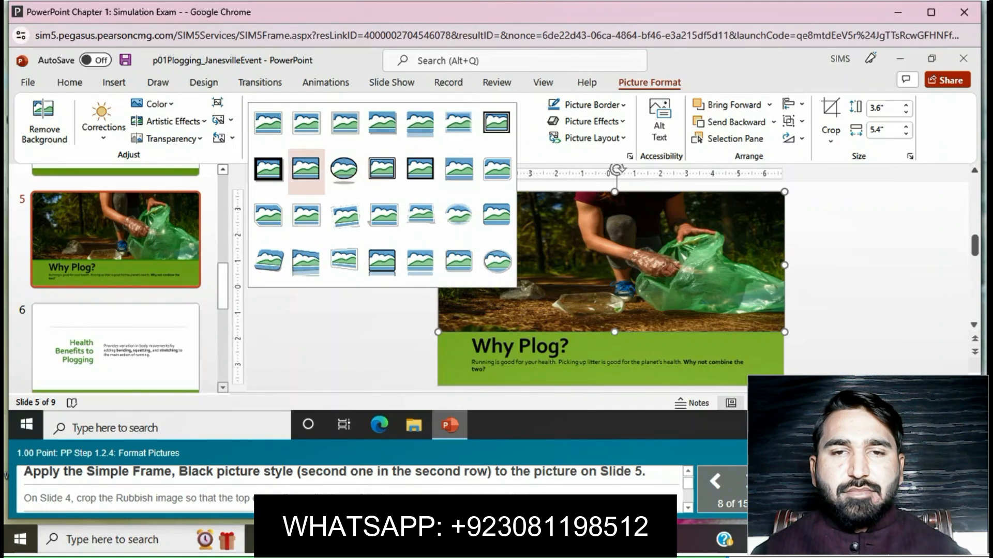
left_click(306, 169)
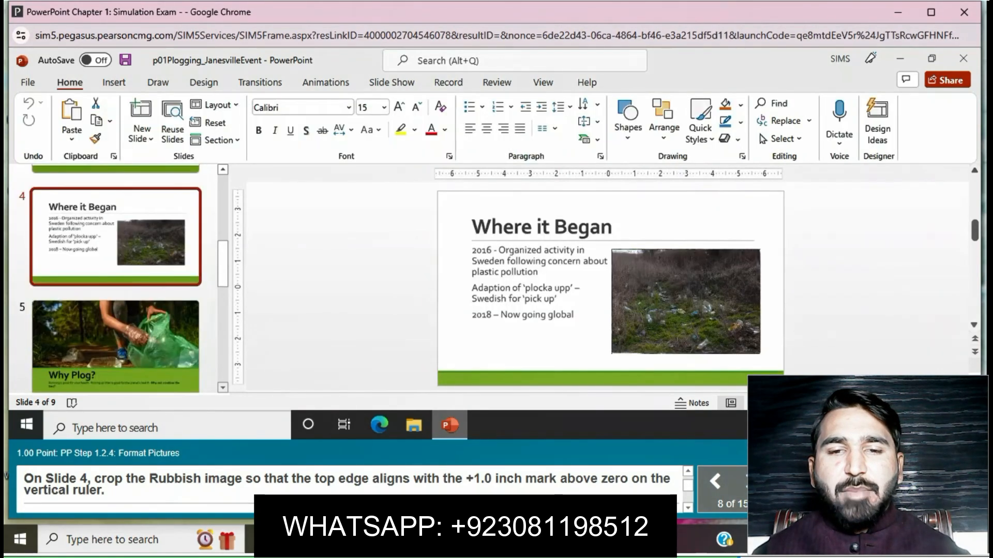
- Crop the rubbish picture on Slide 4 so its top edge aligns with the +1.0 inch mark on the vertical ruler
left_click(684, 316)
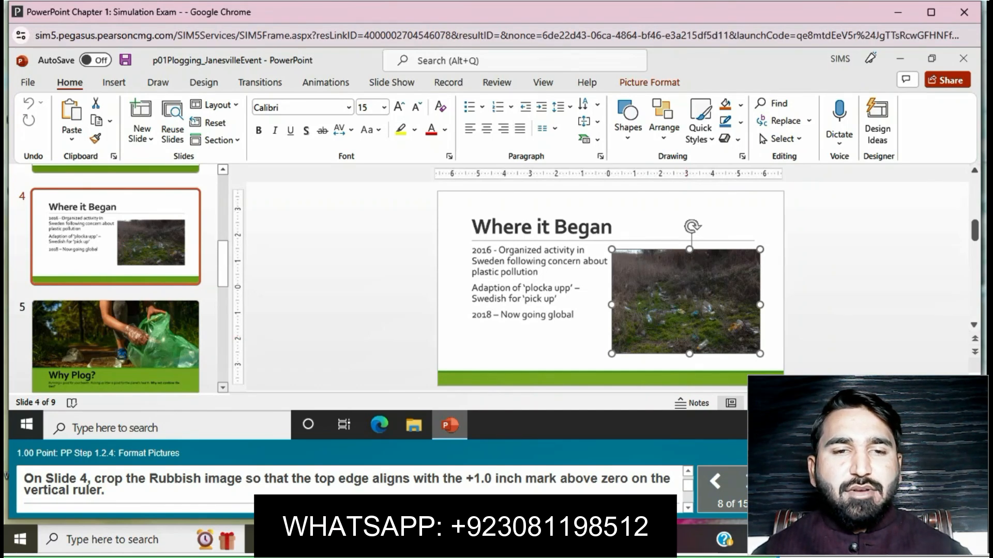
left_click(650, 83)
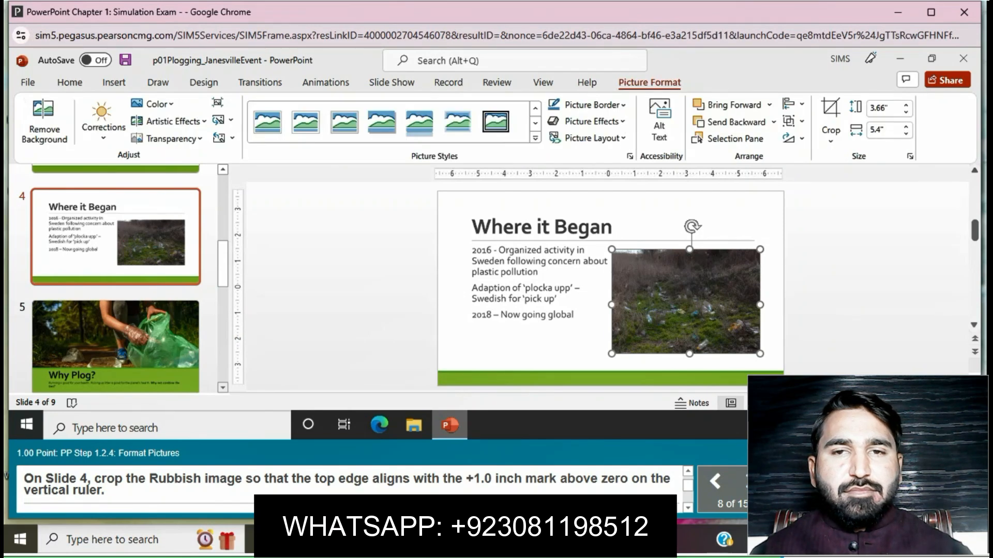
left_click(831, 139)
left_click(854, 157)
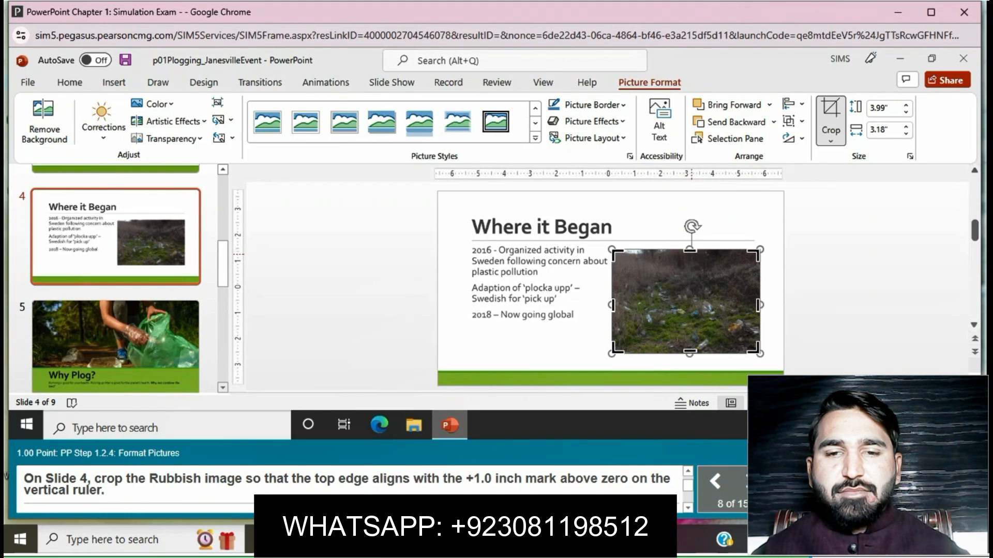
left_click_drag(690, 252, 638, 253)
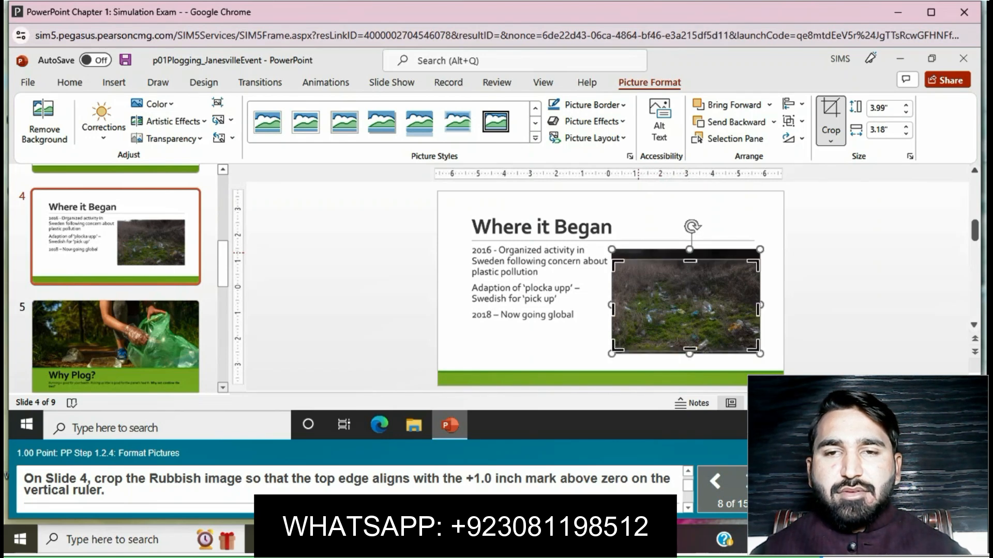
left_click(637, 246)
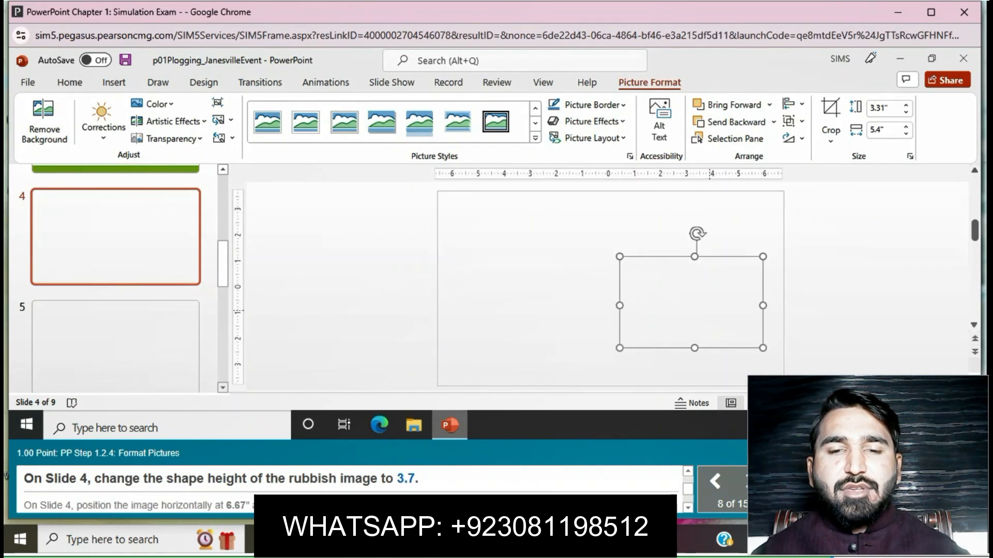
- Set the shape height of the rubbish picture on Slide 4 to 3.7"
left_click(881, 108)
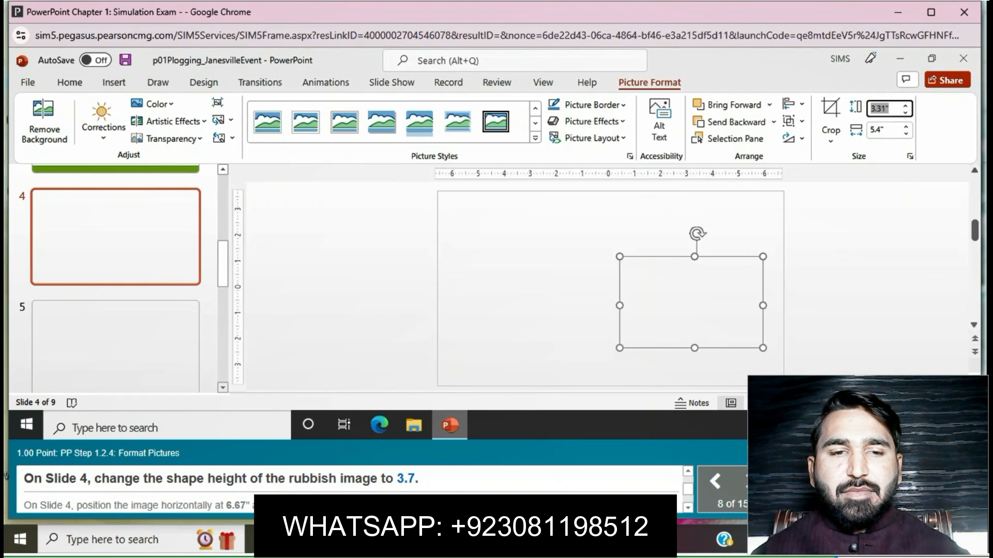
type("3.7")
key("Return")
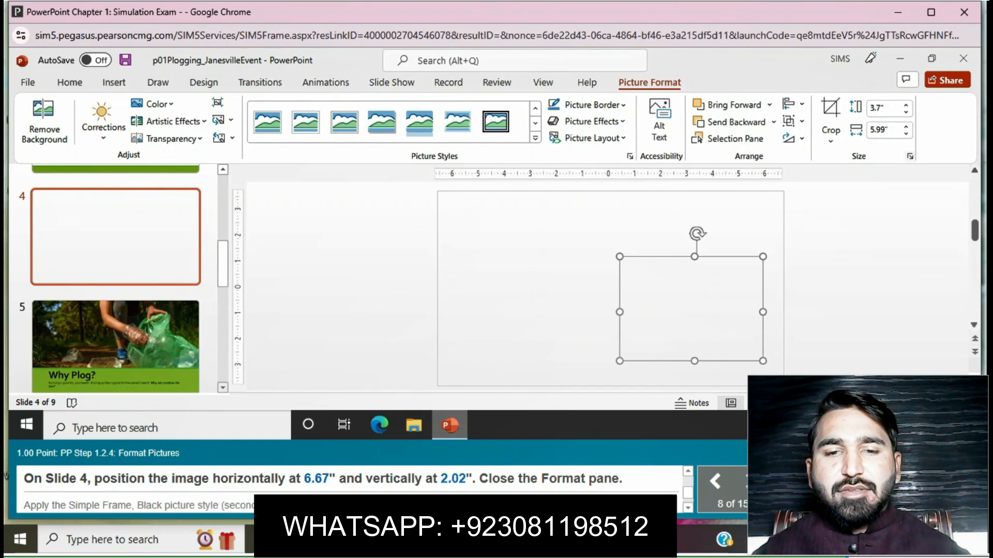
- Set the horizontal position of the rubbish picture on Slide 4 to 6.67" from the top left corner
left_click(909, 156)
scroll(869, 300, "down", 3)
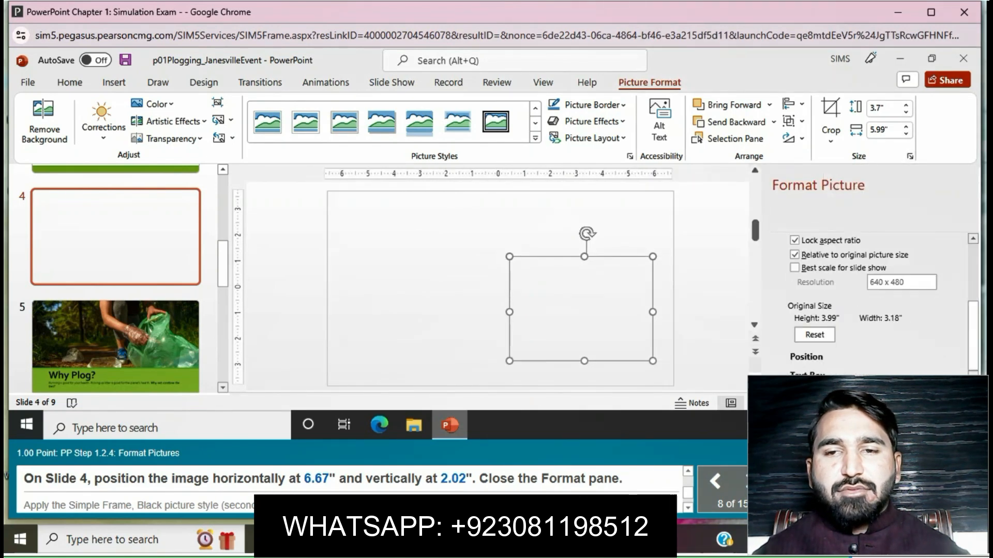
scroll(869, 300, "down", 2)
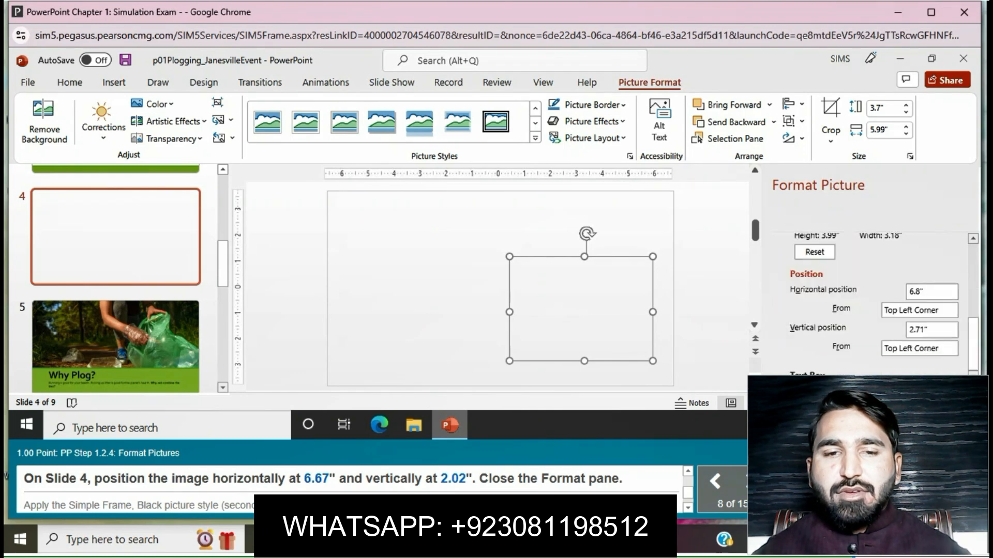
left_click(932, 293)
key("BackSpace")
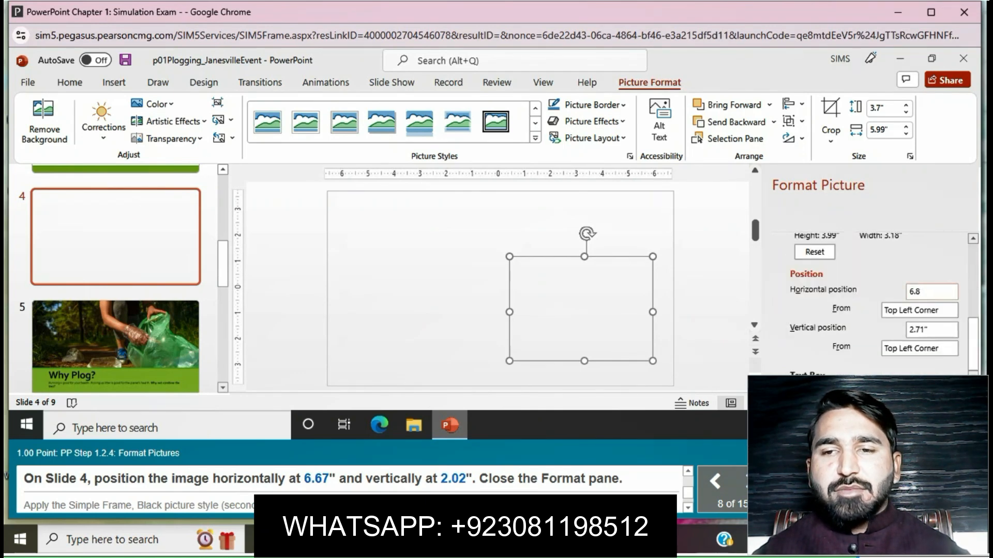
type(".67")
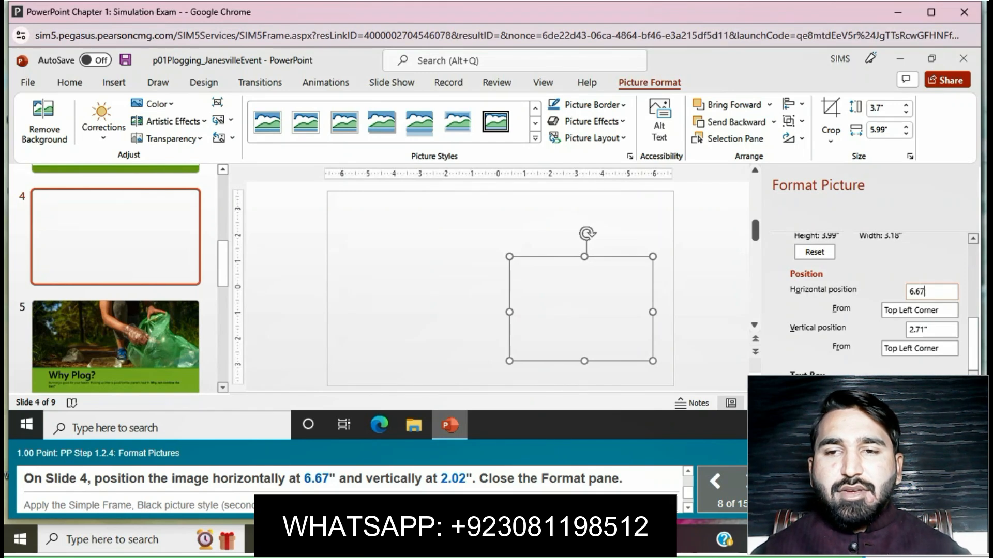
key("Tab")
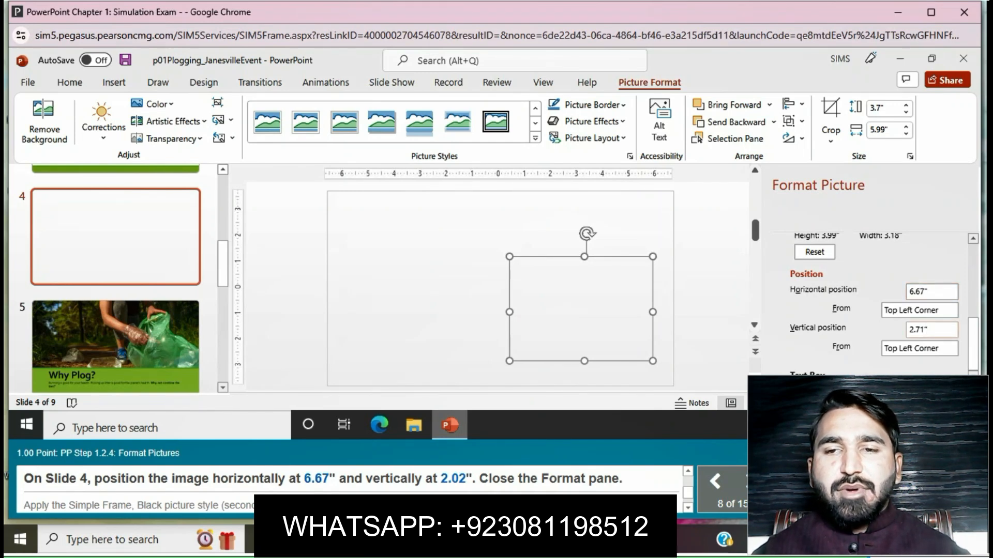
- Set the rubbish picture's vertical position to 2.02" from the top left corner and close the Format Picture pane
type("2.02")
key("Return")
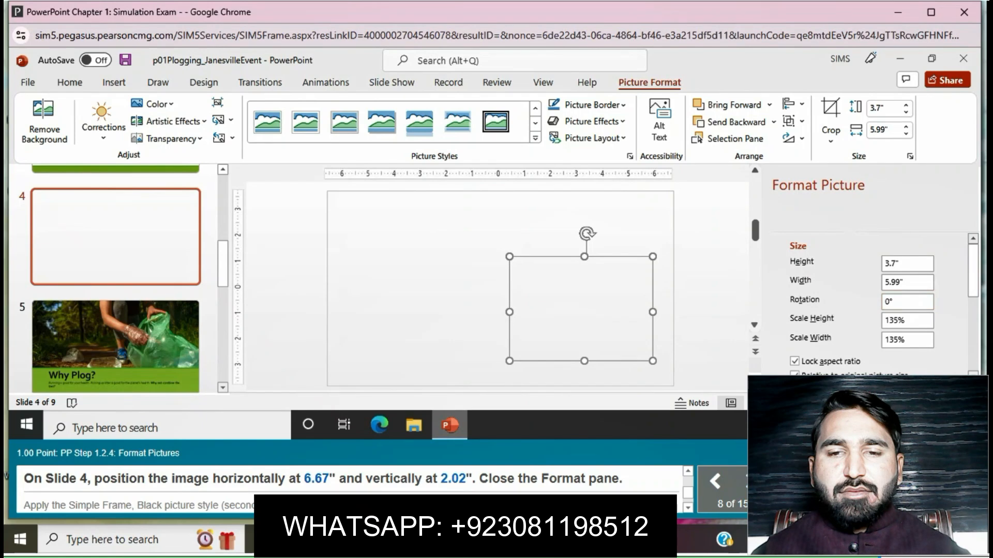
key("Escape")
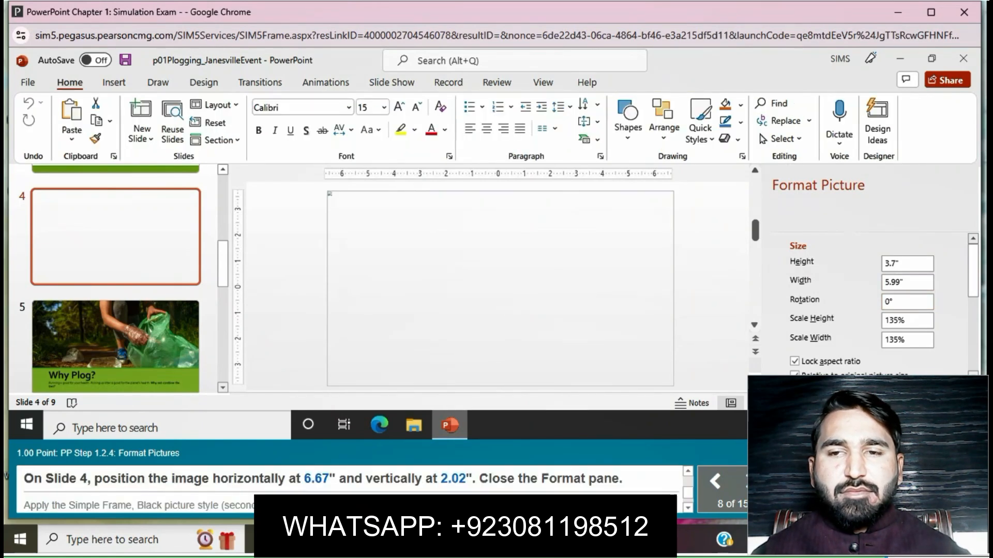
scroll(864, 305, "down", 5)
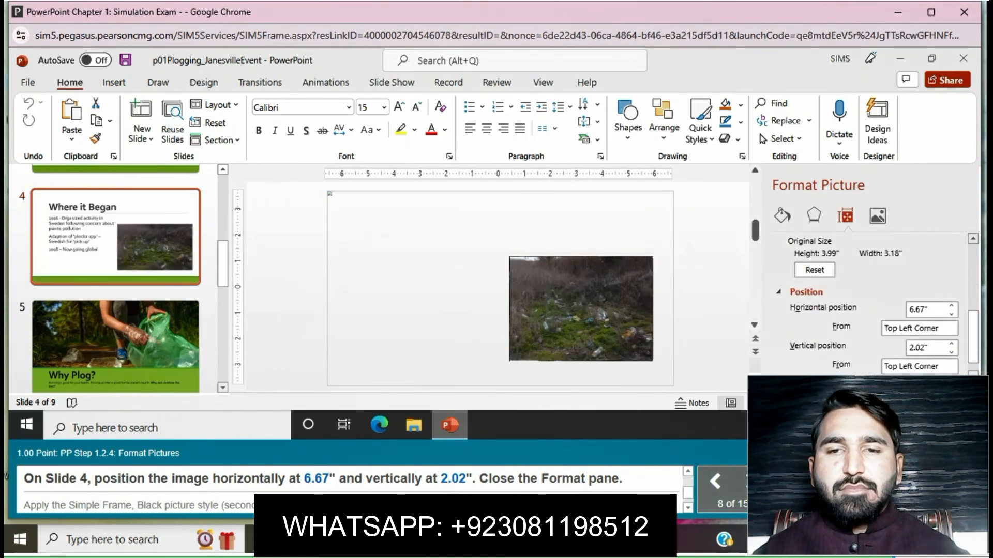
scroll(863, 305, "up", 5)
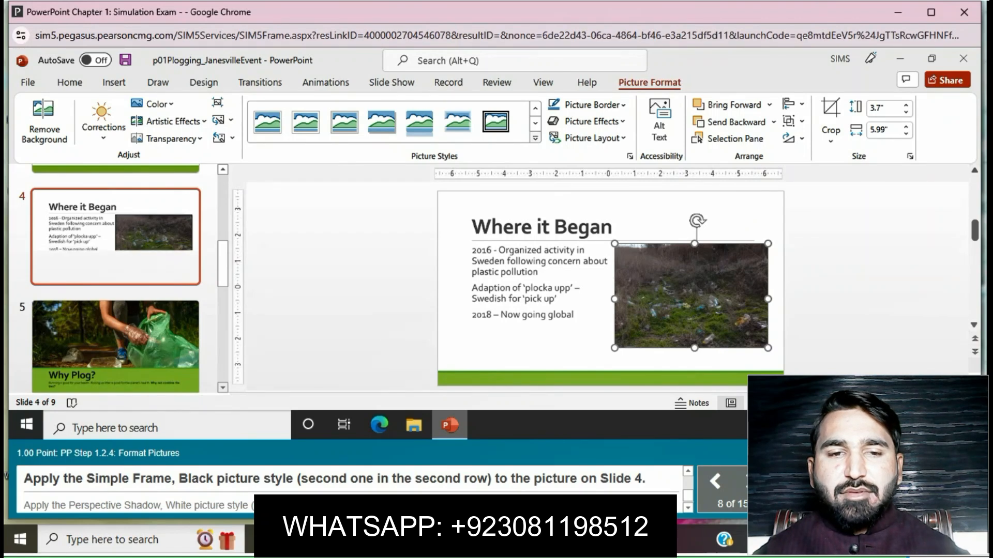
- Apply the Simple Frame, Black picture style to the rubbish picture on Slide 4
left_click(536, 137)
left_click(305, 169)
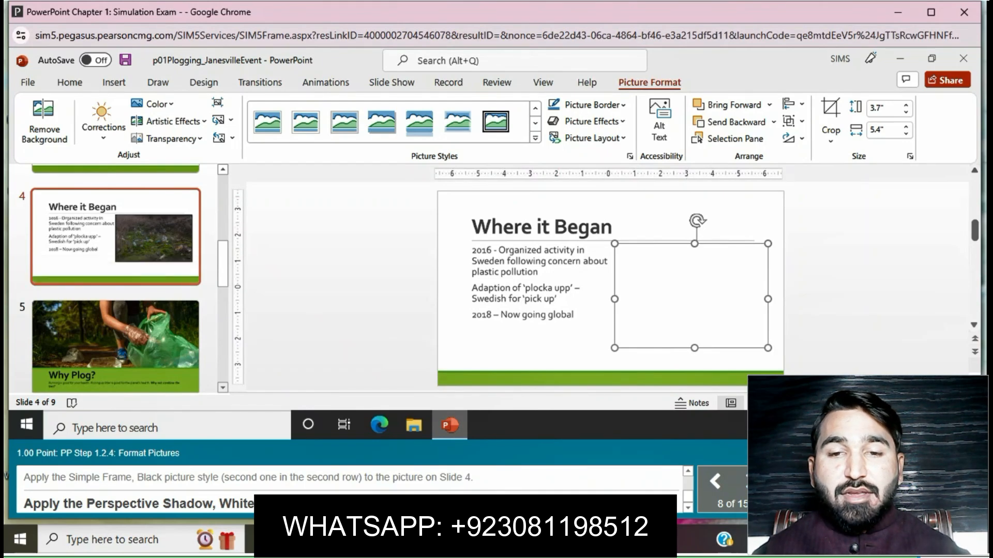
- Try to apply the Perspective Shadow, White picture style to the rubbish picture on Slide 4
left_click(535, 138)
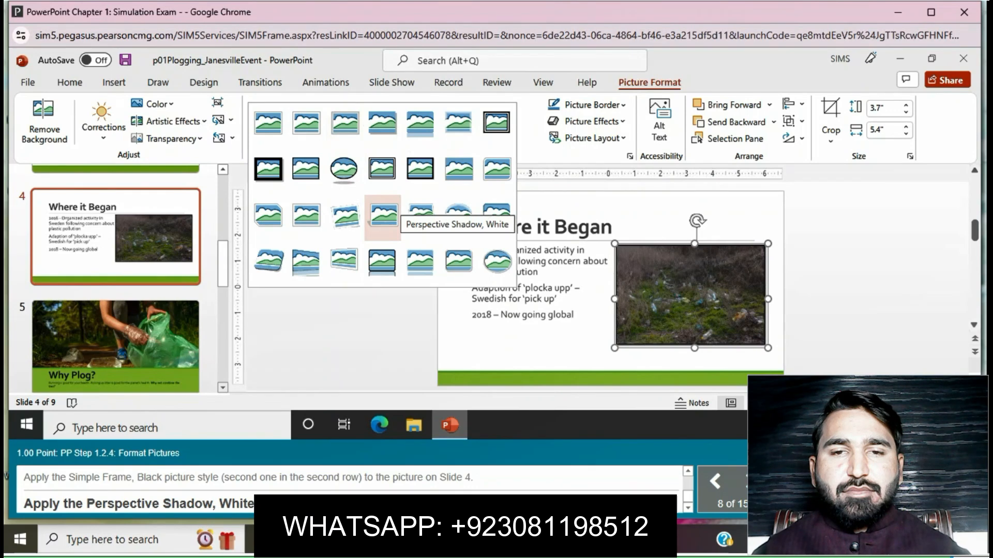
left_click(383, 215)
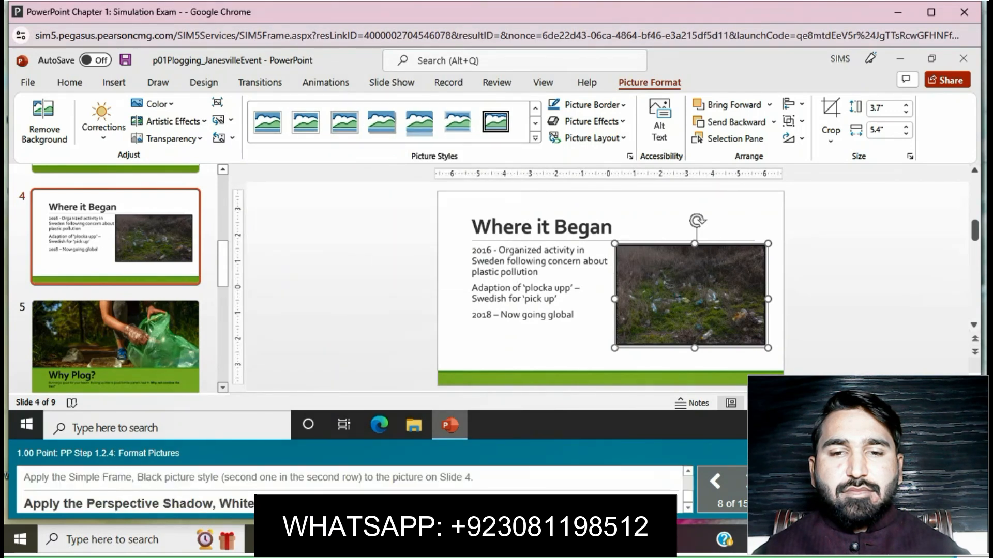
- Apply the Perspective Shadow, White picture style to the "Save the Earth" picture on Slide 8
scroll(115, 263, "down", 8)
left_click(115, 274)
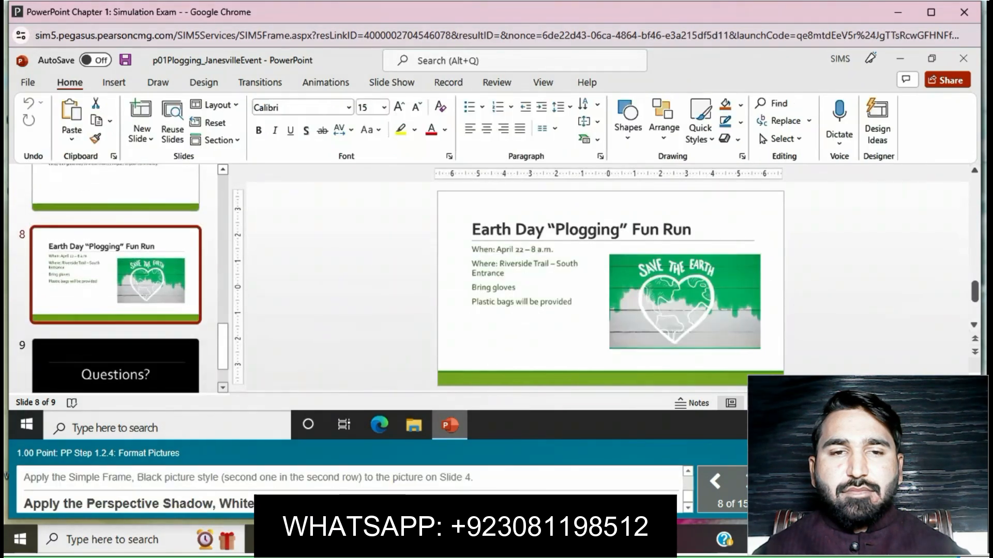
left_click(693, 269)
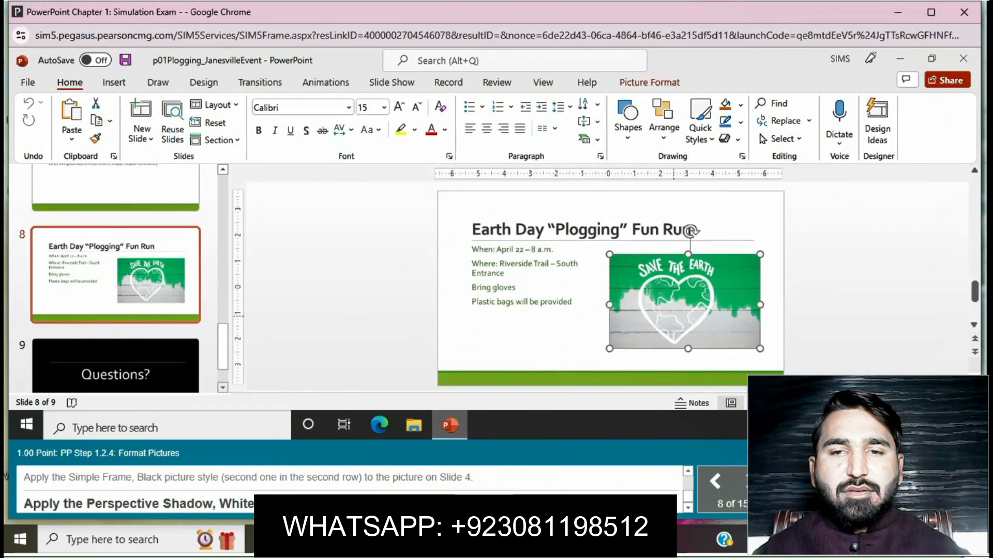
left_click(650, 83)
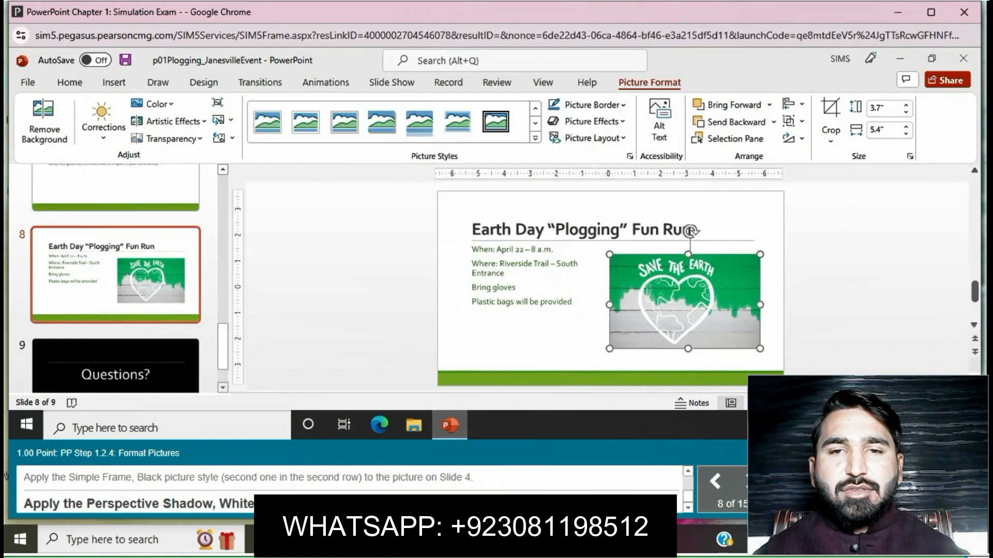
left_click(530, 139)
left_click(383, 214)
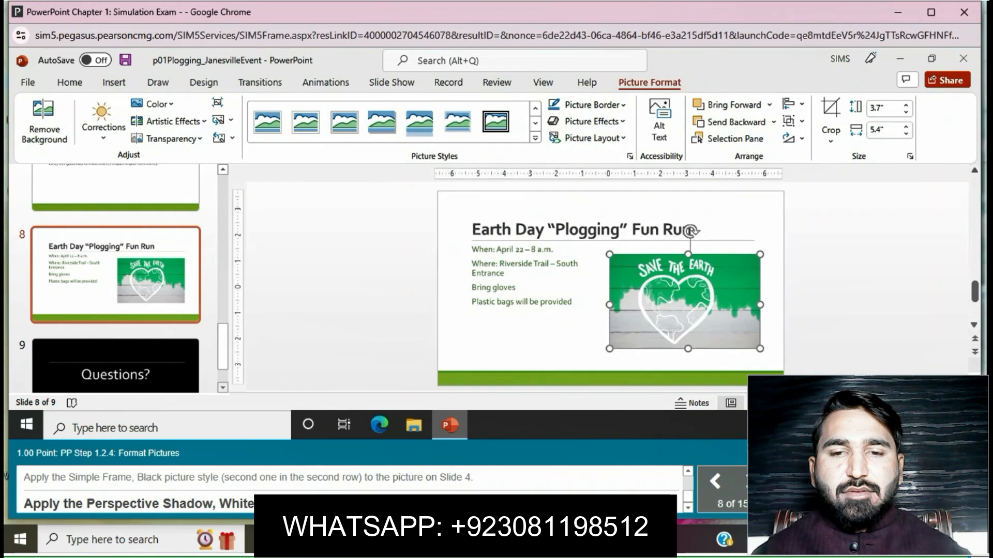